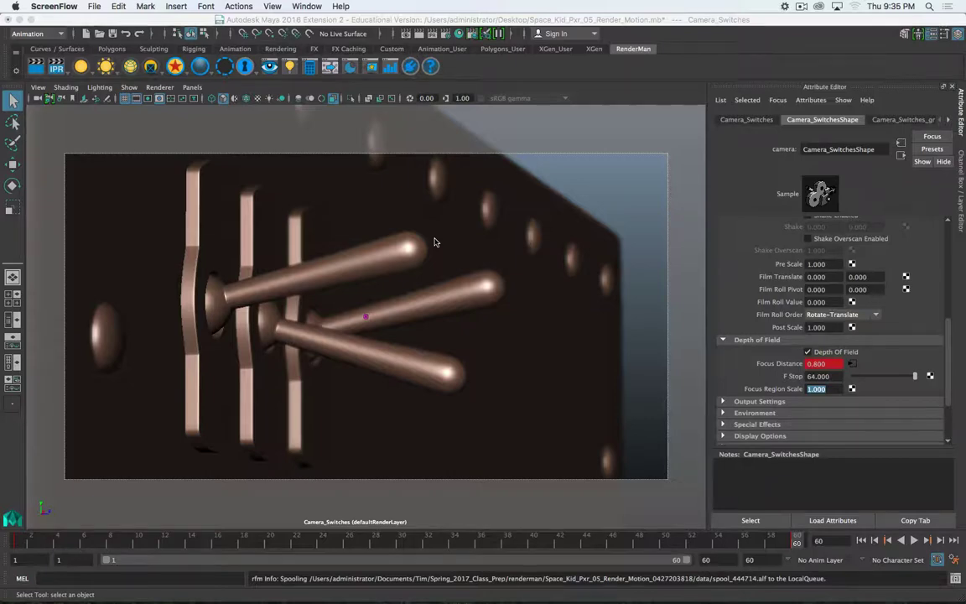
Preview the Camera_Switches animation and stop at frame 6, where focus distance reads 1.482
left_click(28, 521)
key("alt+v")
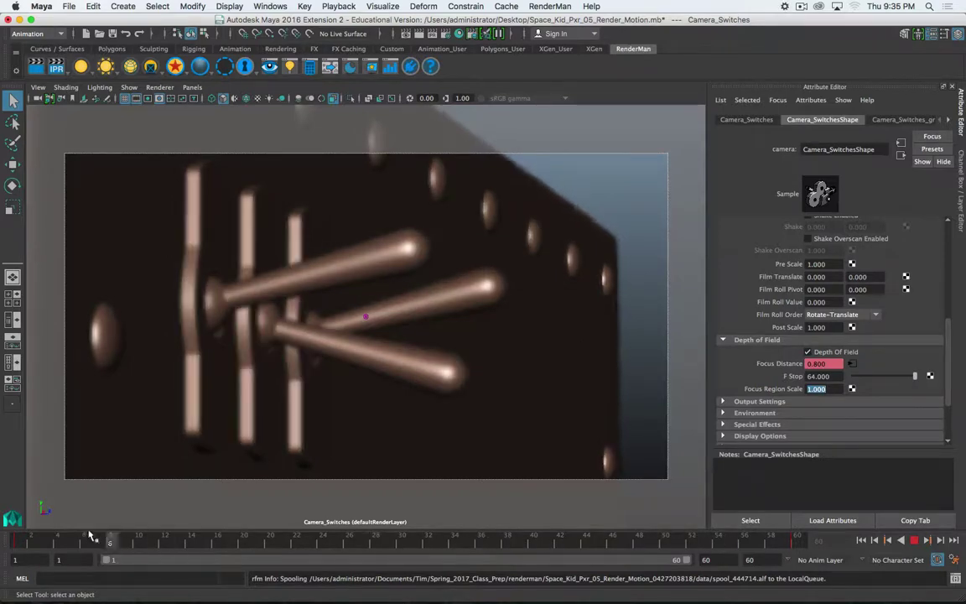
key("alt+v")
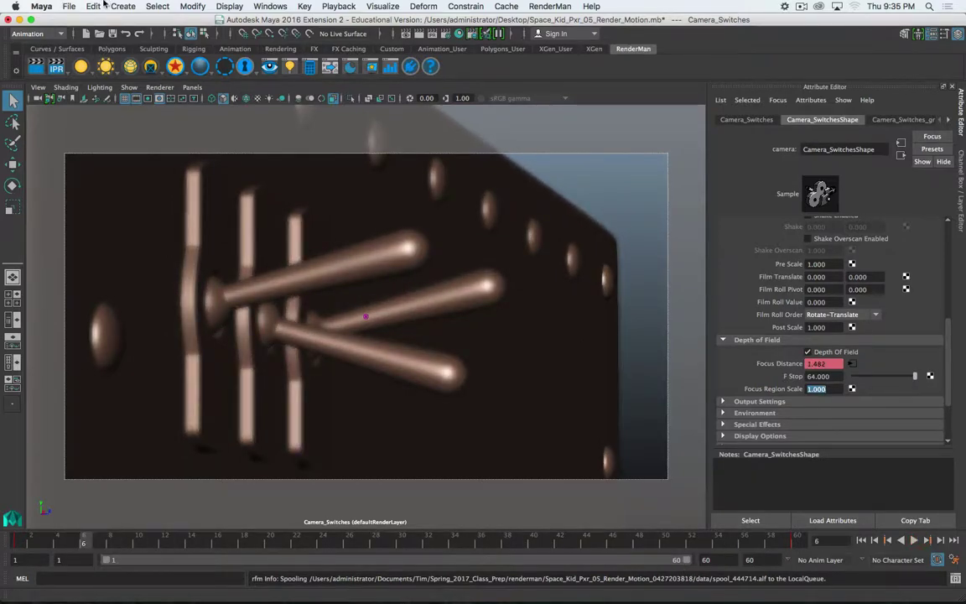
left_click(69, 6)
left_click(69, 6)
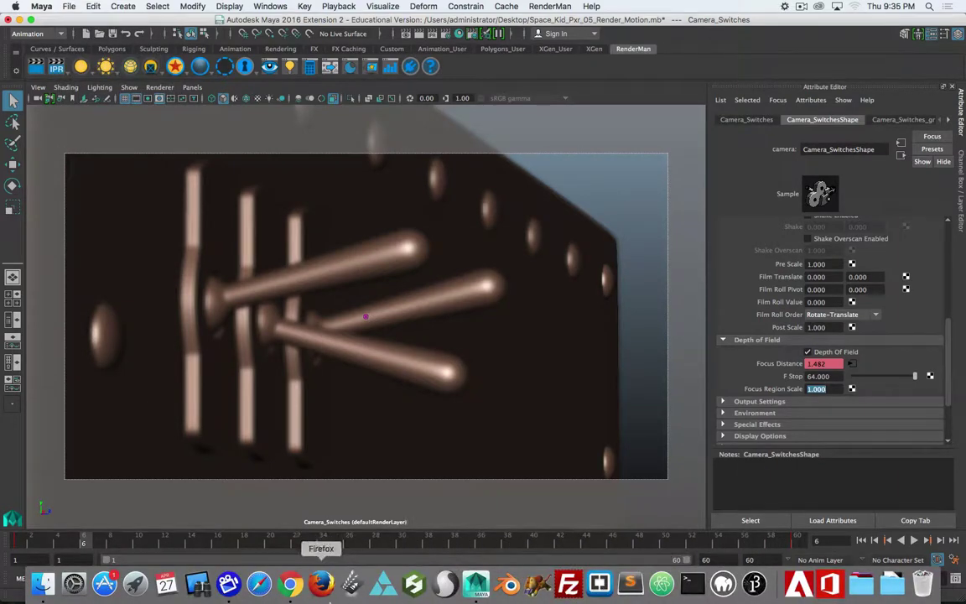
Switch over to ScreenFlow and then back to Maya
left_click(229, 586)
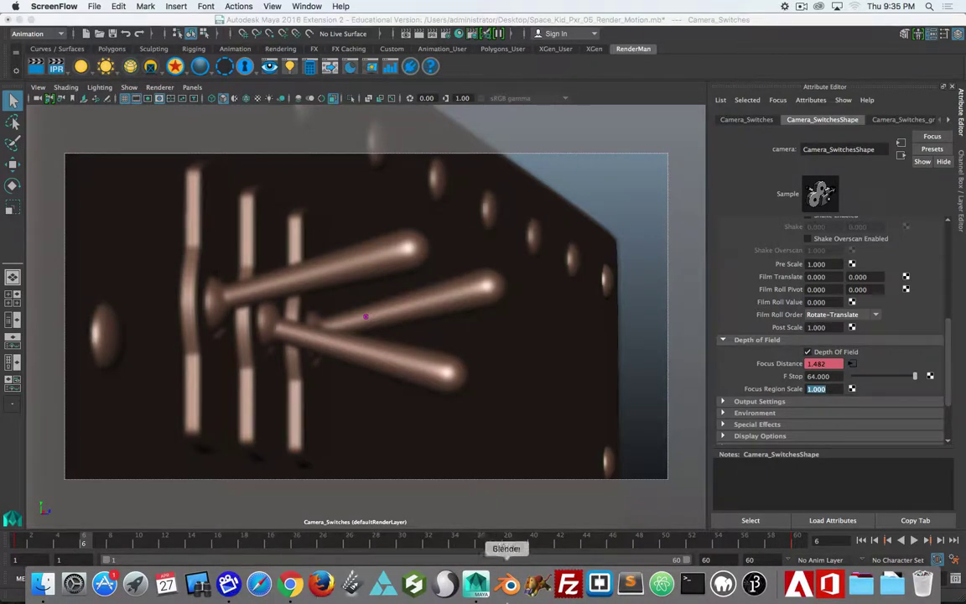
left_click(476, 586)
key("super+Tab")
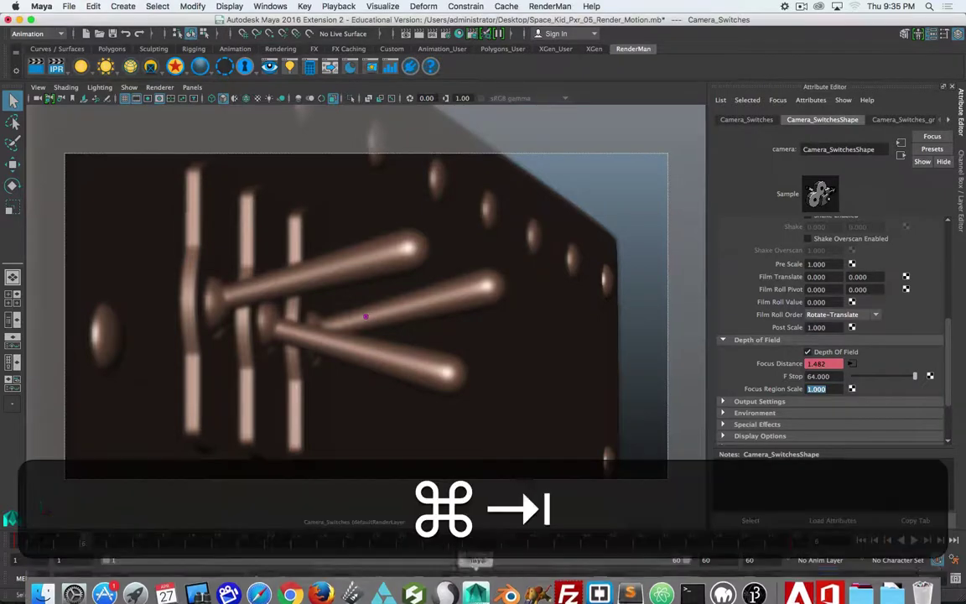
left_click(356, 321)
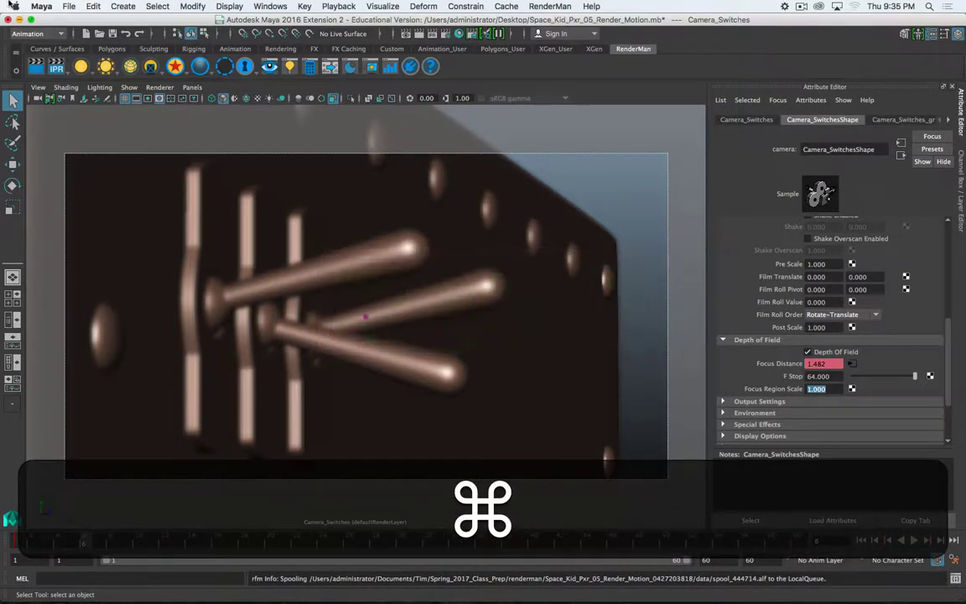
Load Bouncing Ball.mb, play the ball animation, and scrub back to frame 1
left_click(69, 6)
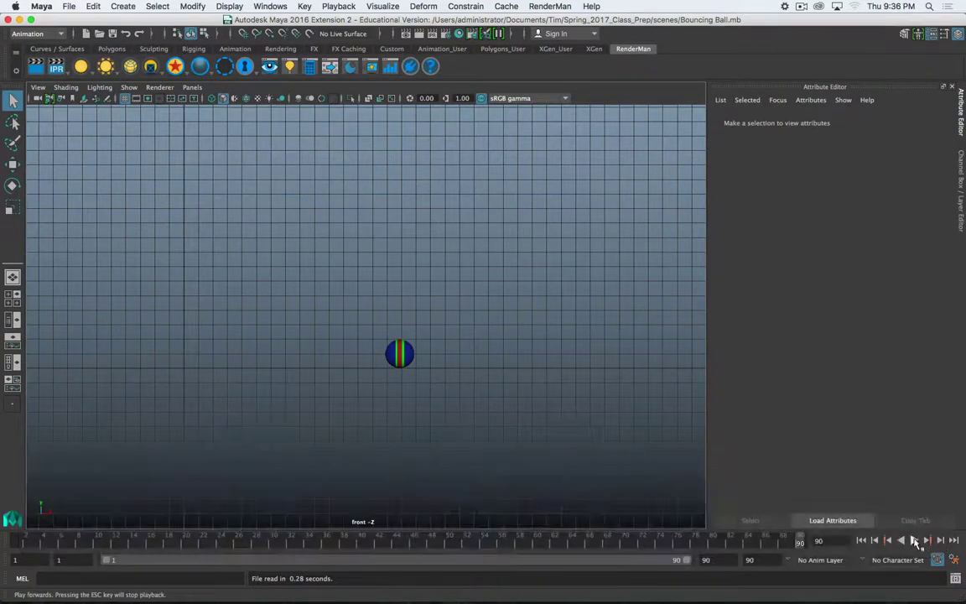
left_click(914, 541)
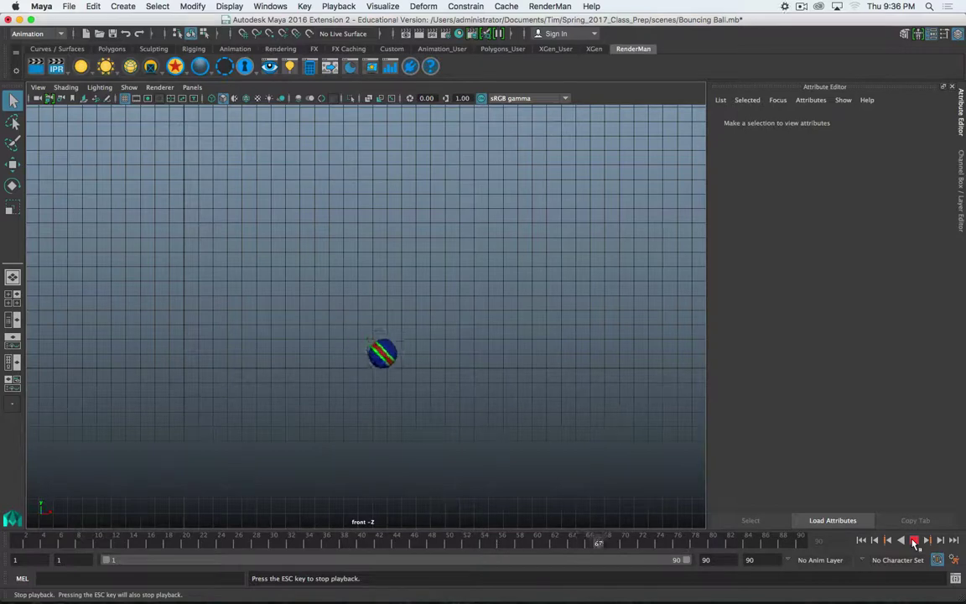
left_click(915, 541)
left_click_drag(38, 537, 8, 541)
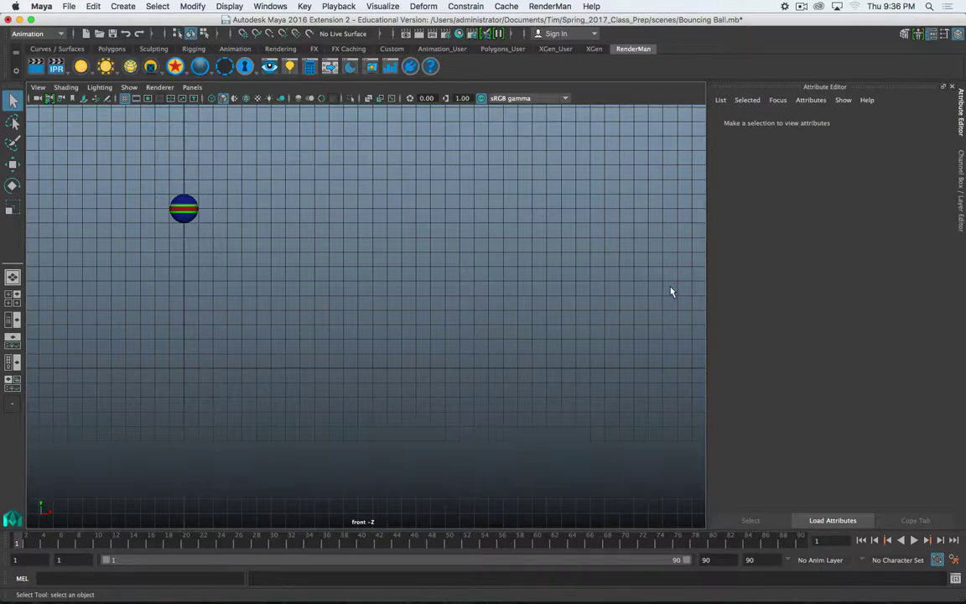
Create camera1, look through it, and tumble and dolly toward the ball above the floor
left_click(123, 6)
mouse_move(155, 83)
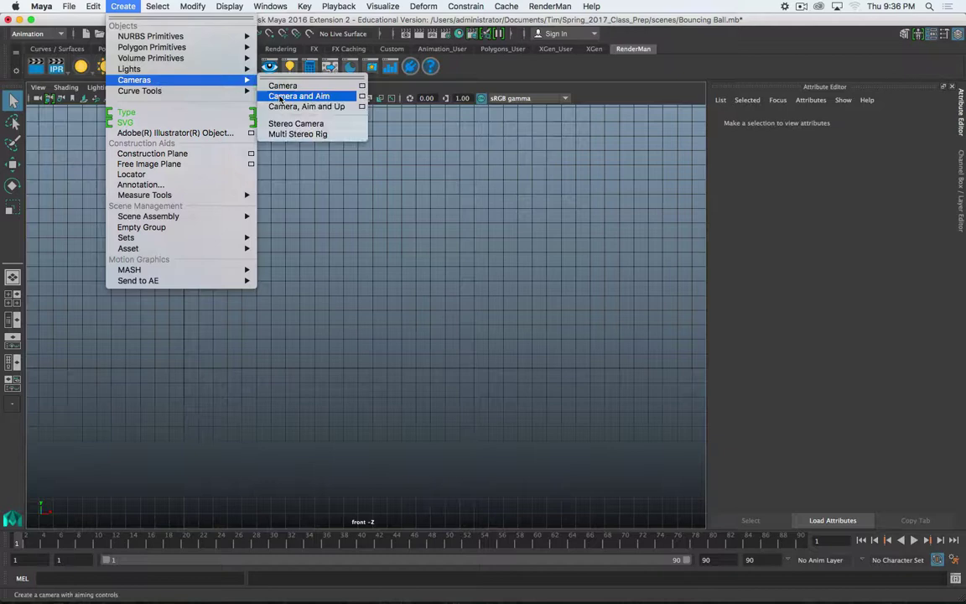
left_click(277, 83)
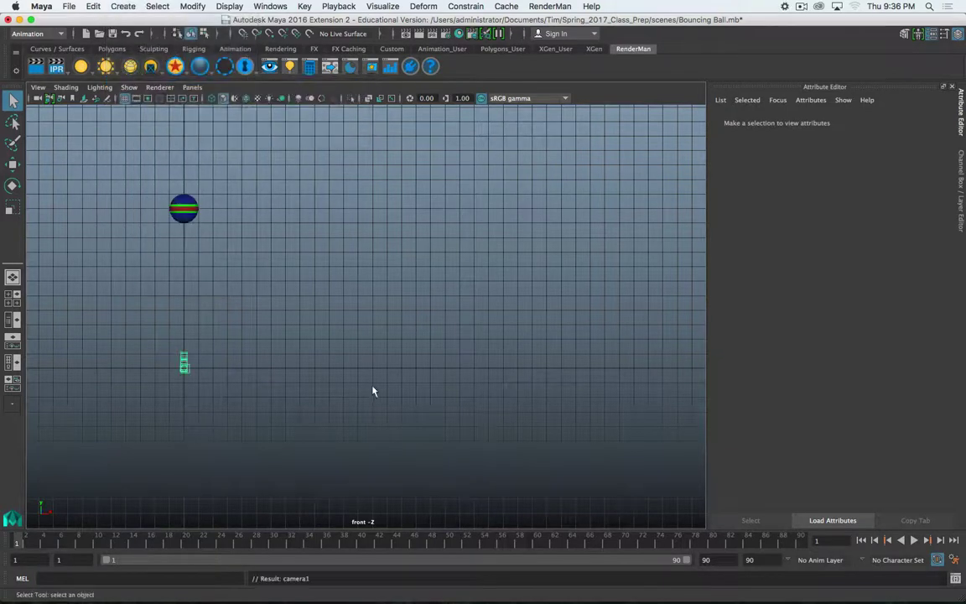
left_click(192, 88)
mouse_move(233, 101)
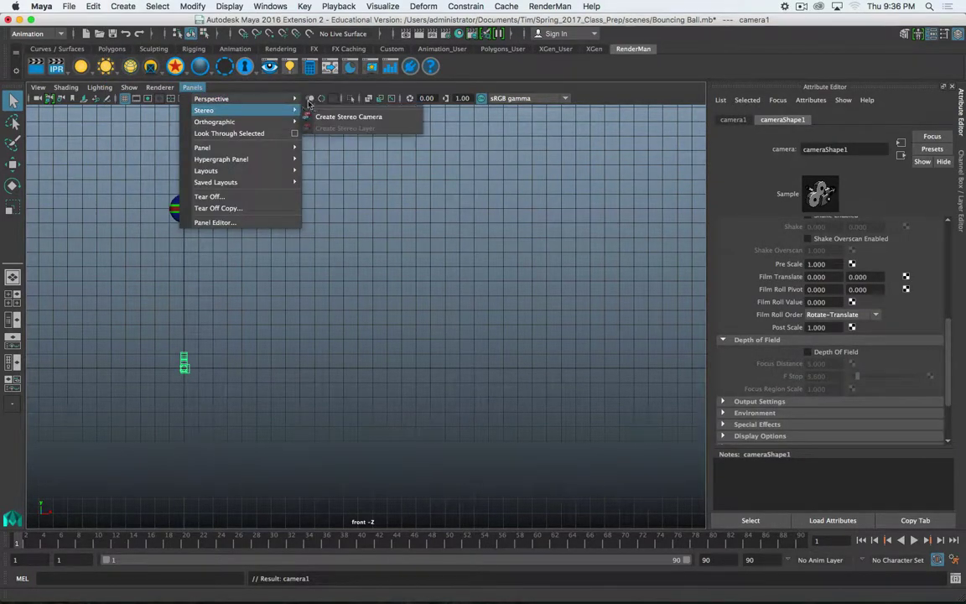
left_click(328, 100)
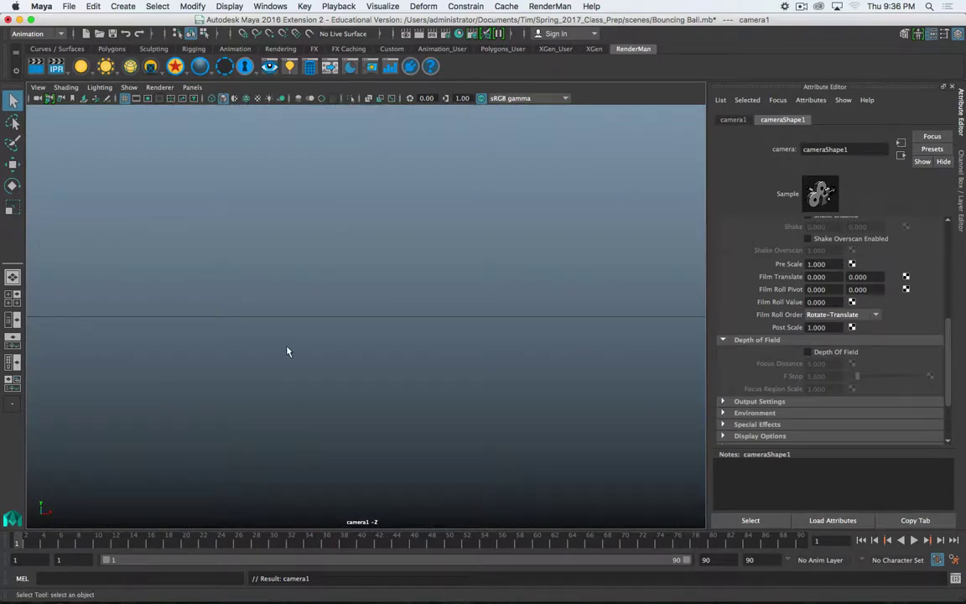
left_click_drag(287, 339, 353, 243, "alt")
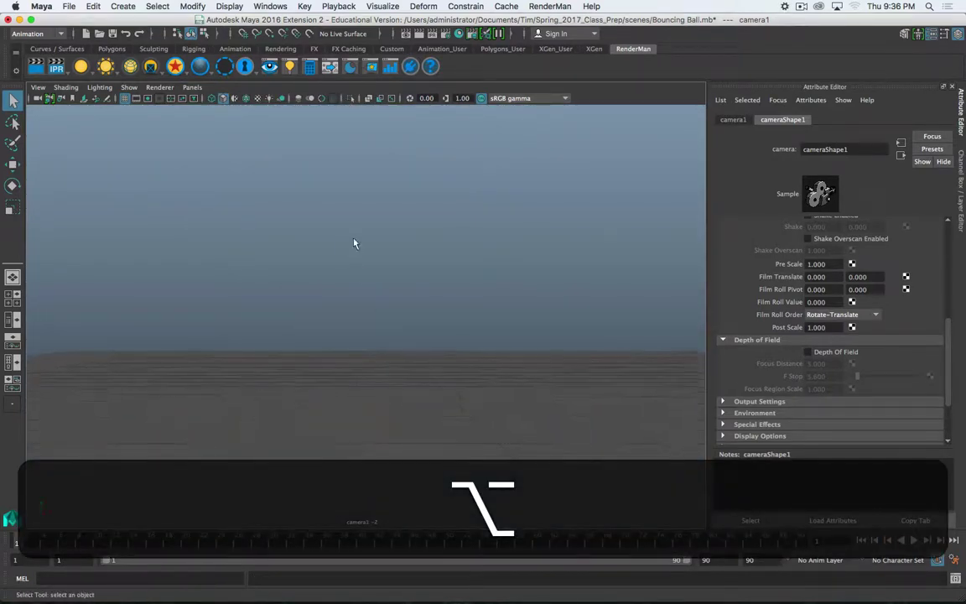
right_click_drag(353, 243, 427, 372, "alt")
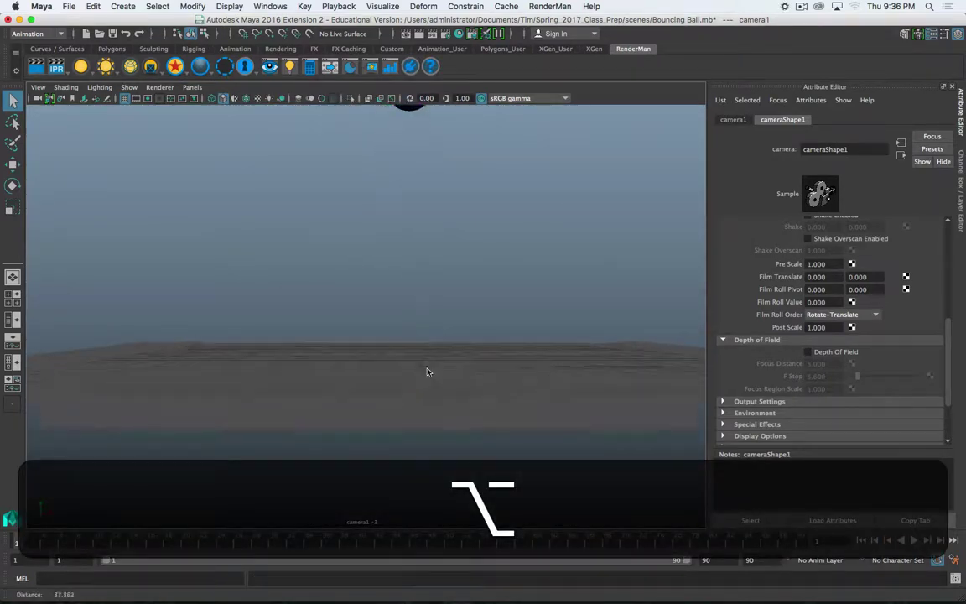
left_click_drag(427, 371, 361, 317, "alt")
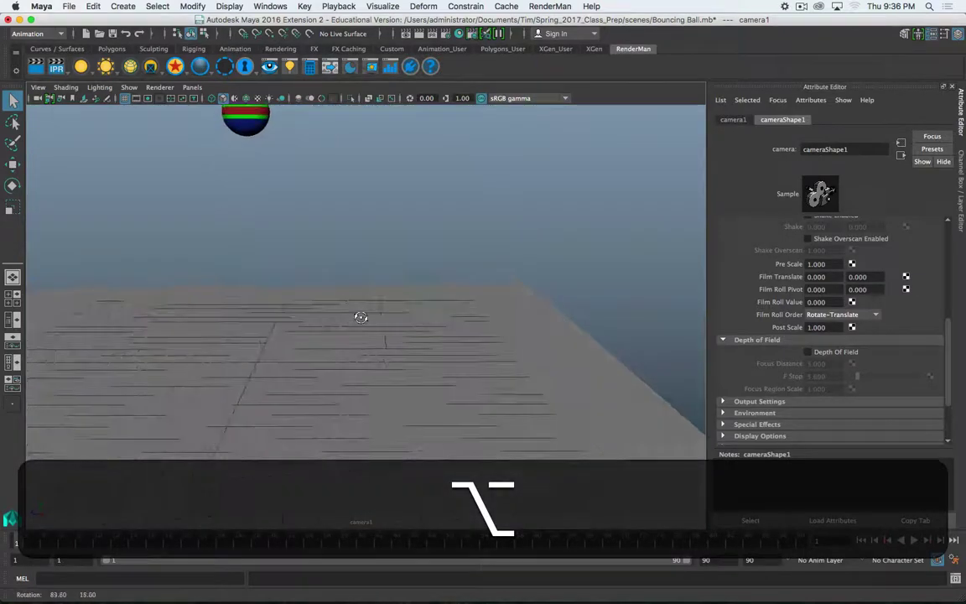
Undo stray view changes, look through camera1 again, and reframe the ball and floor
left_click(144, 486)
key("alt+v")
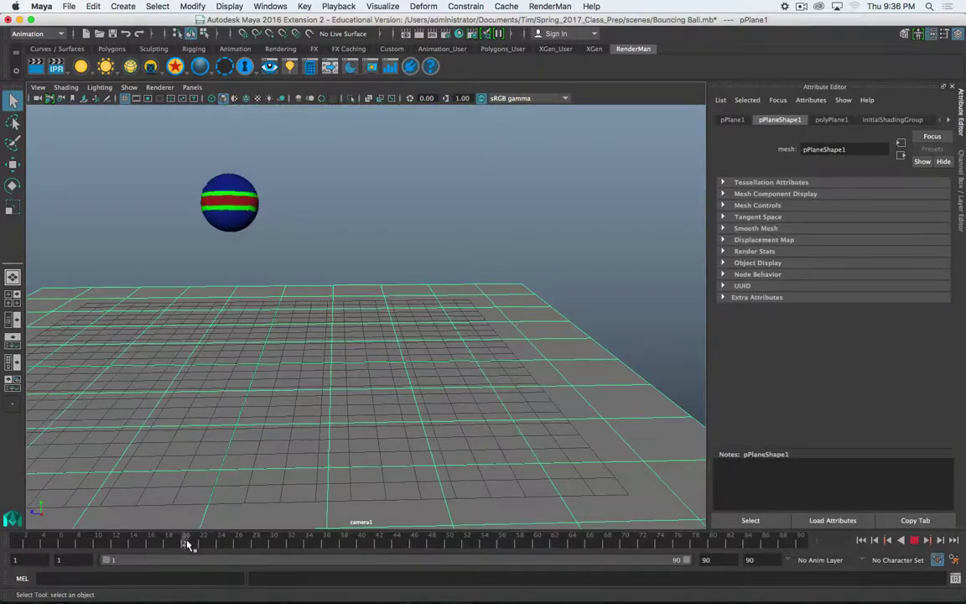
key("z")
key("z")
key("z")
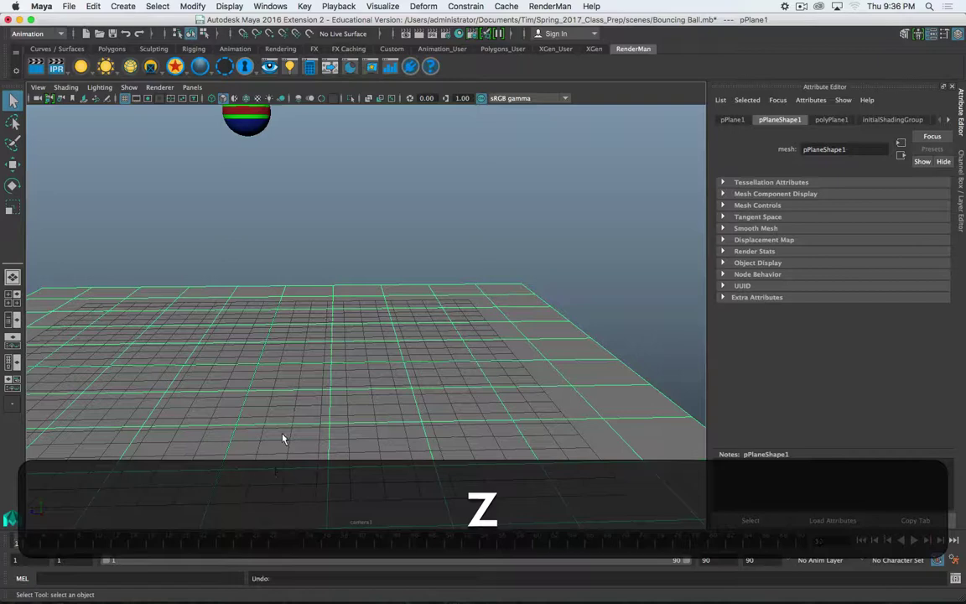
key("z")
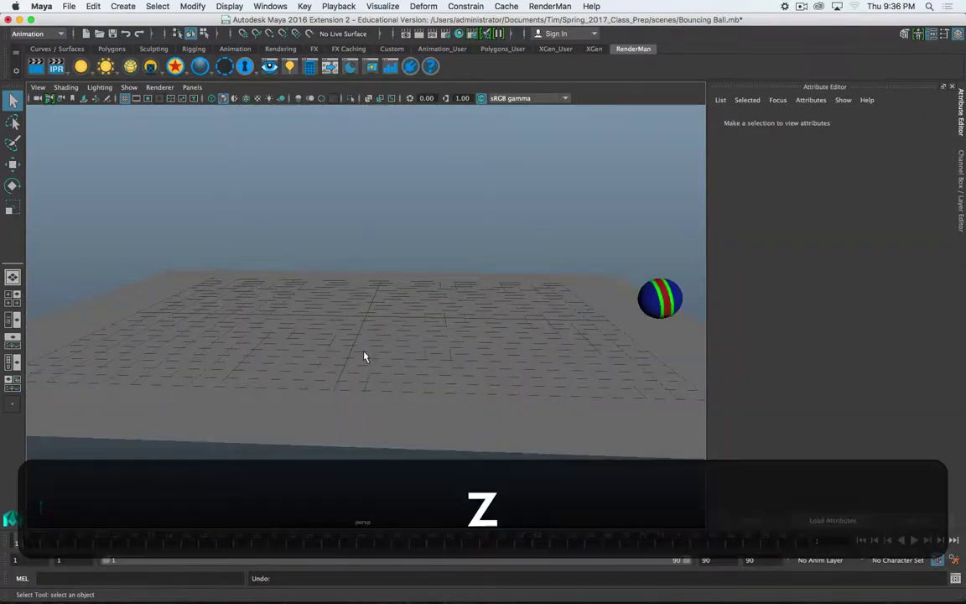
key("shift+z")
key("shift+z")
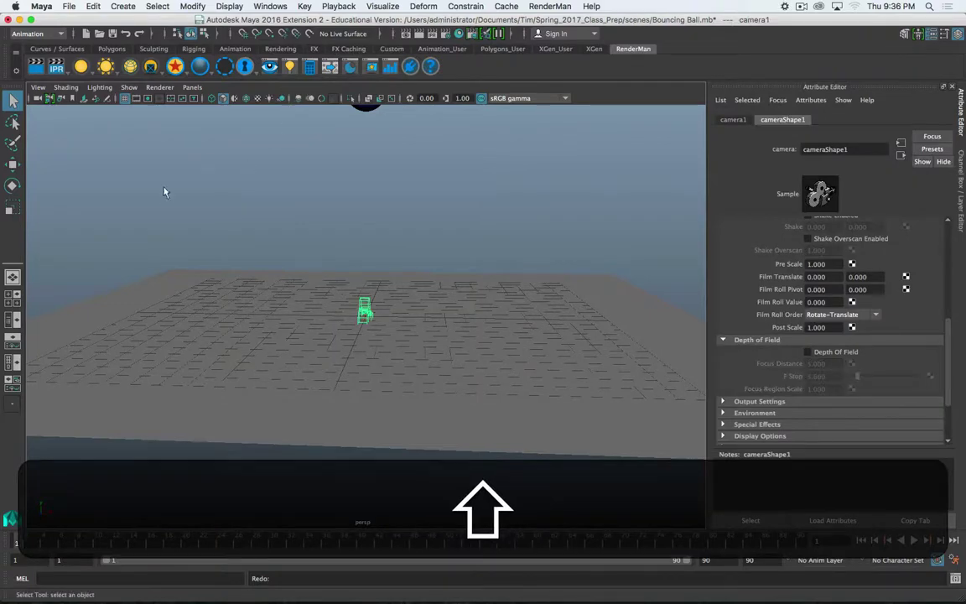
left_click(198, 89)
mouse_move(277, 99)
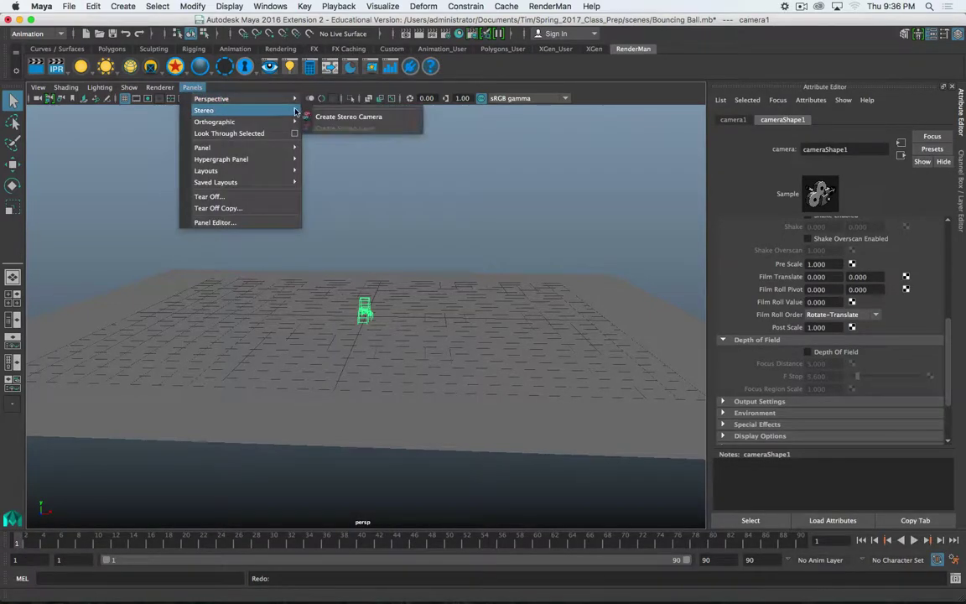
left_click(327, 100)
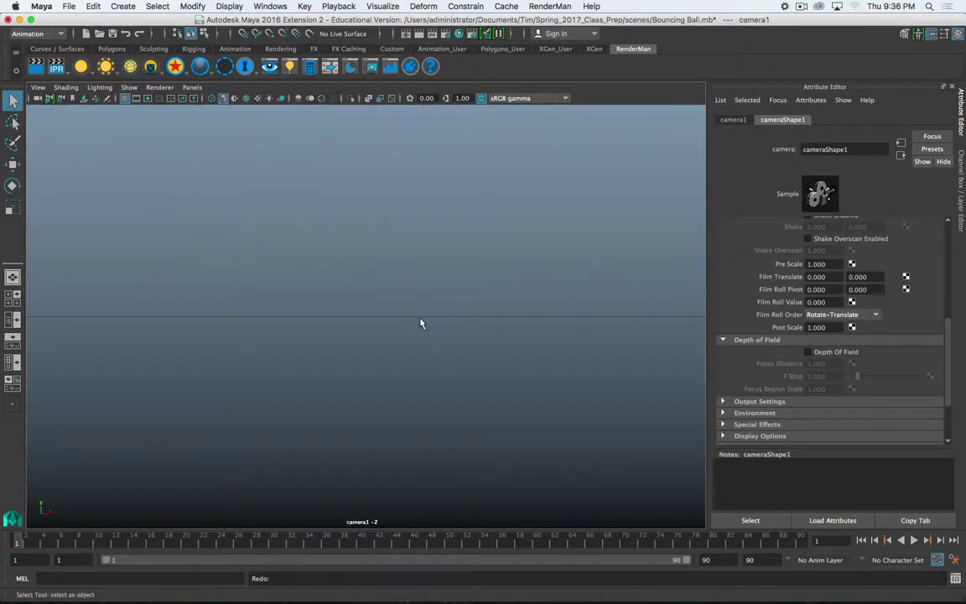
right_click_drag(410, 324, 446, 280, "alt")
middle_click_drag(446, 280, 389, 290, "alt")
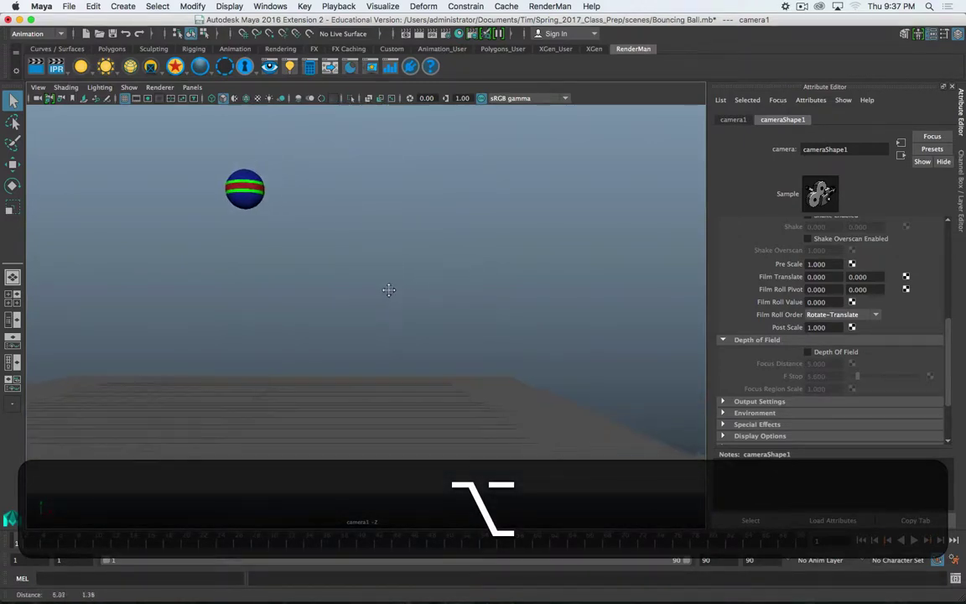
key("alt+v")
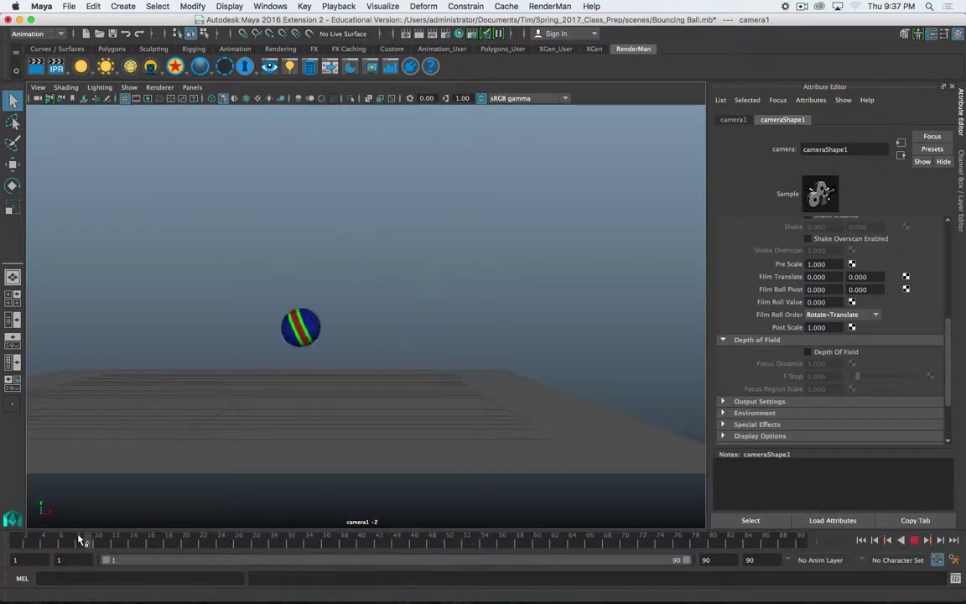
Show camera1's framing border with the 35mm 1.85 Projection film gate and dolly out
left_click(17, 539)
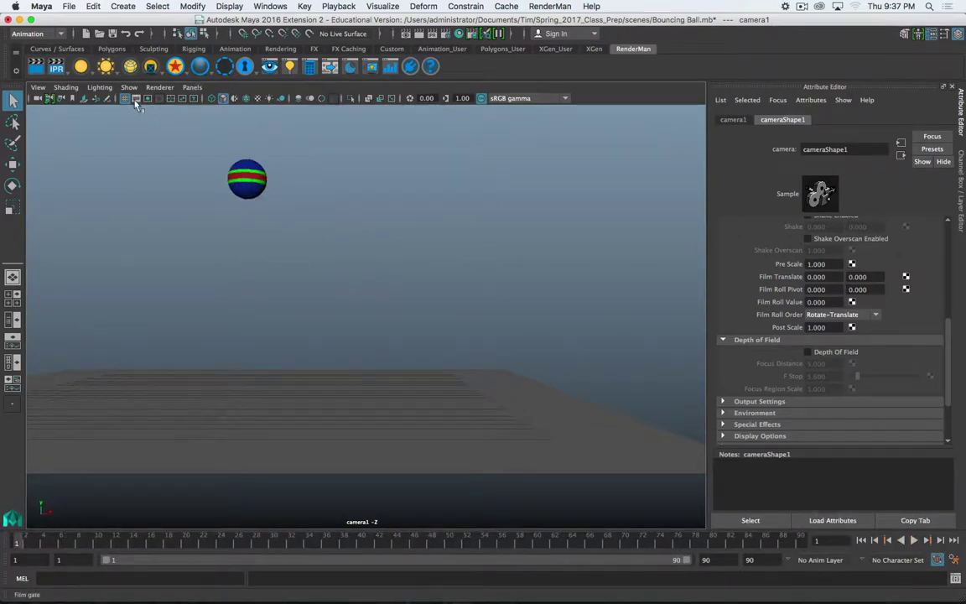
left_click(136, 99)
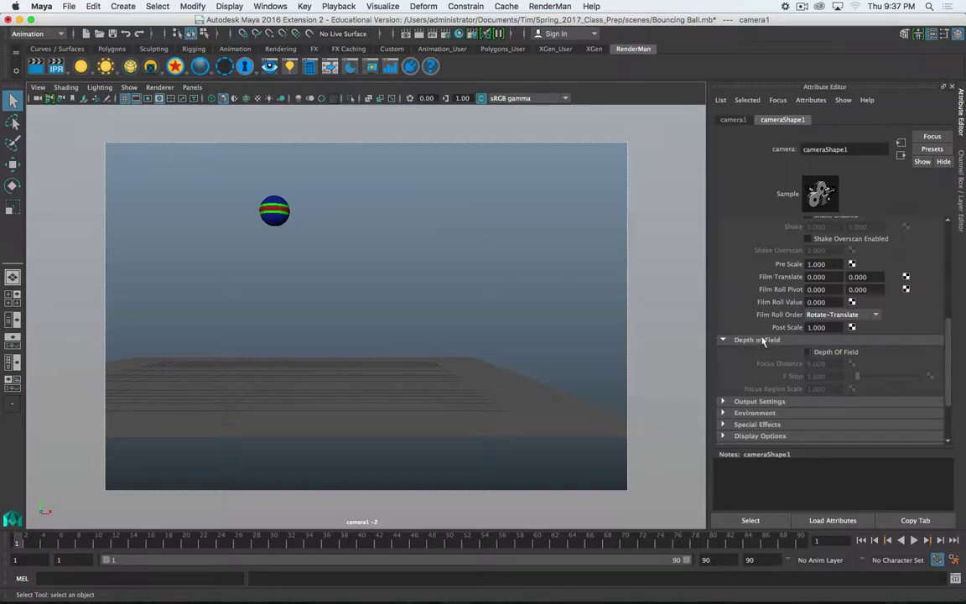
scroll(778, 294, "down", 3)
scroll(781, 292, "up", 10)
left_click(838, 316)
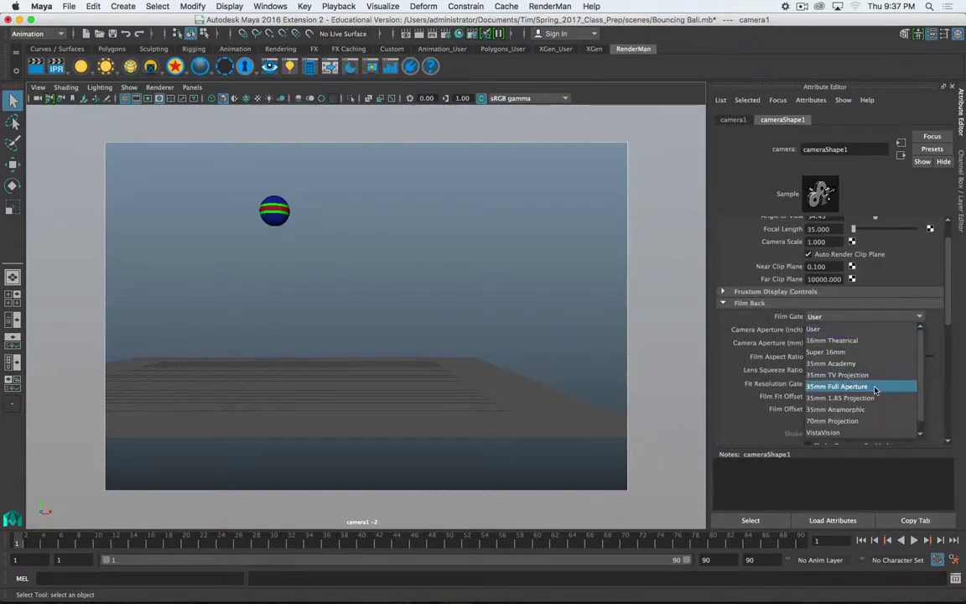
left_click(873, 393)
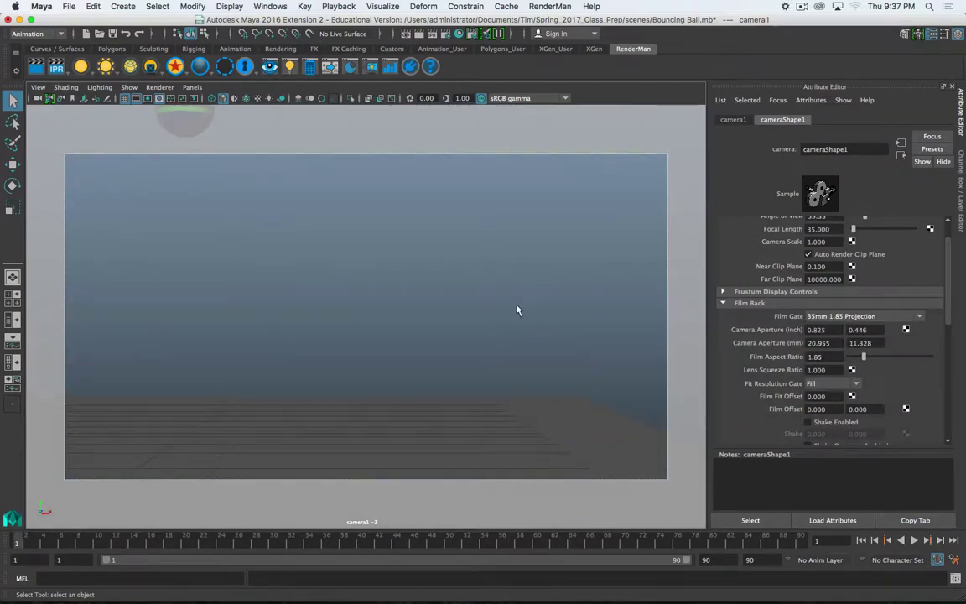
right_click_drag(394, 325, 402, 281, "alt")
key("alt+v")
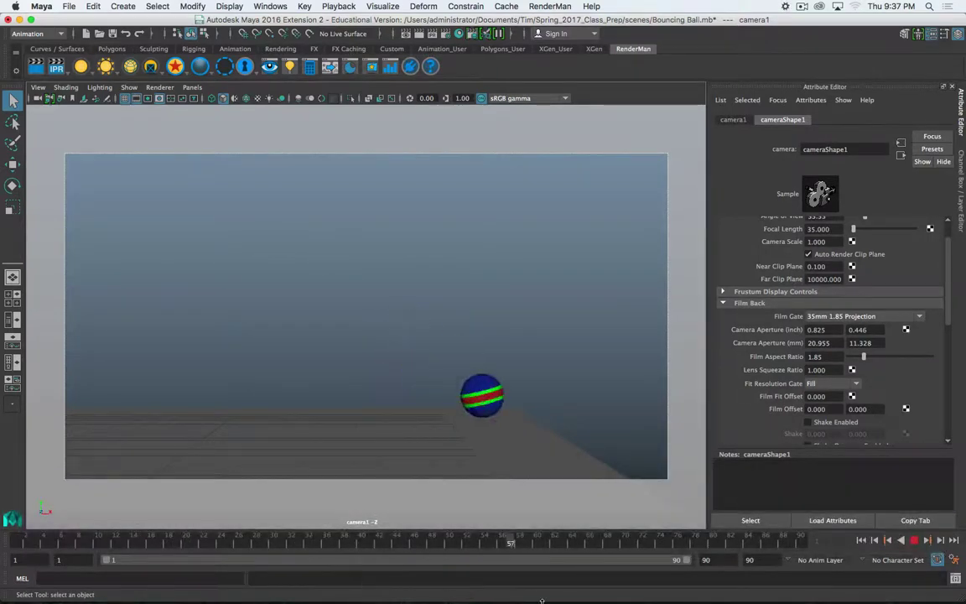
key("alt+shift+v")
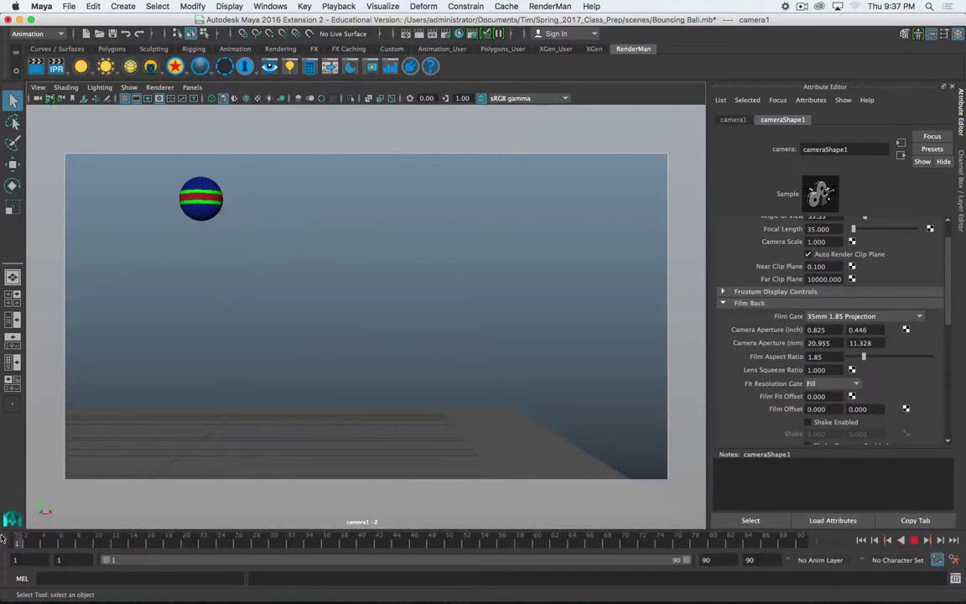
Move and scale the floor plane so it spans camera1's frame beneath the ball
left_click(504, 473)
key("w")
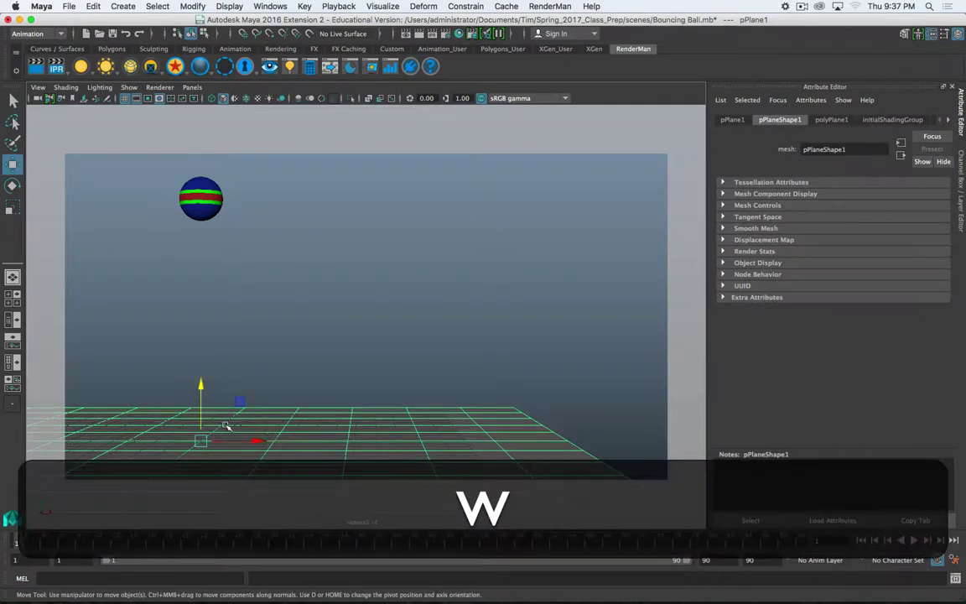
left_click_drag(255, 441, 472, 466)
key("r")
key("w")
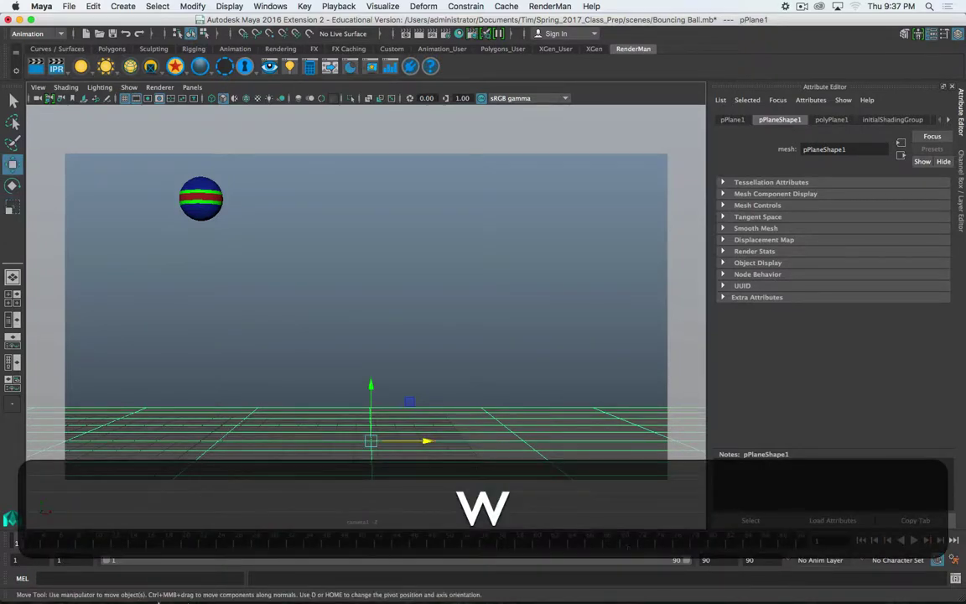
left_click_drag(43, 545, 17, 545)
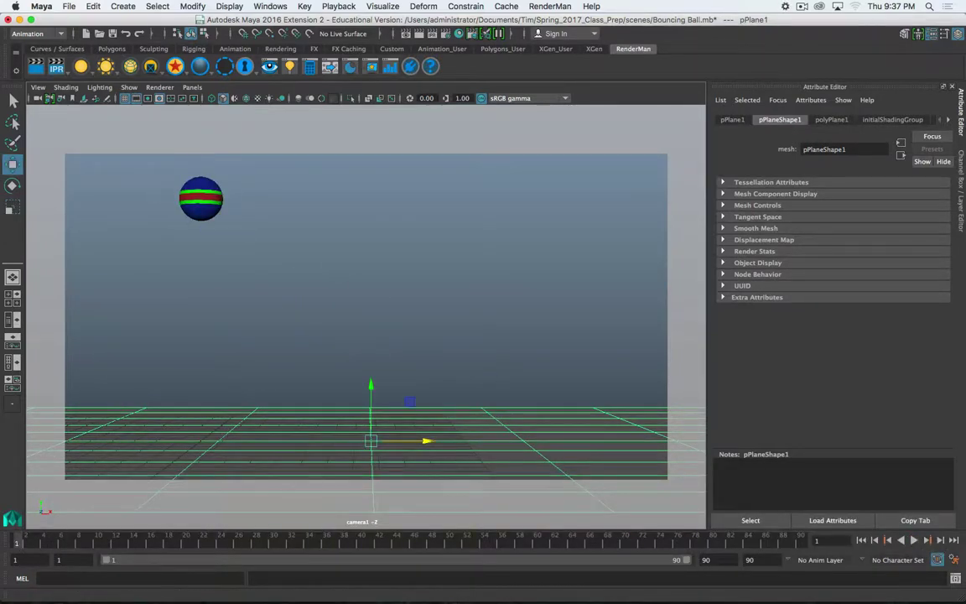
In Render Settings, set the image format to Tiff
left_click(446, 36)
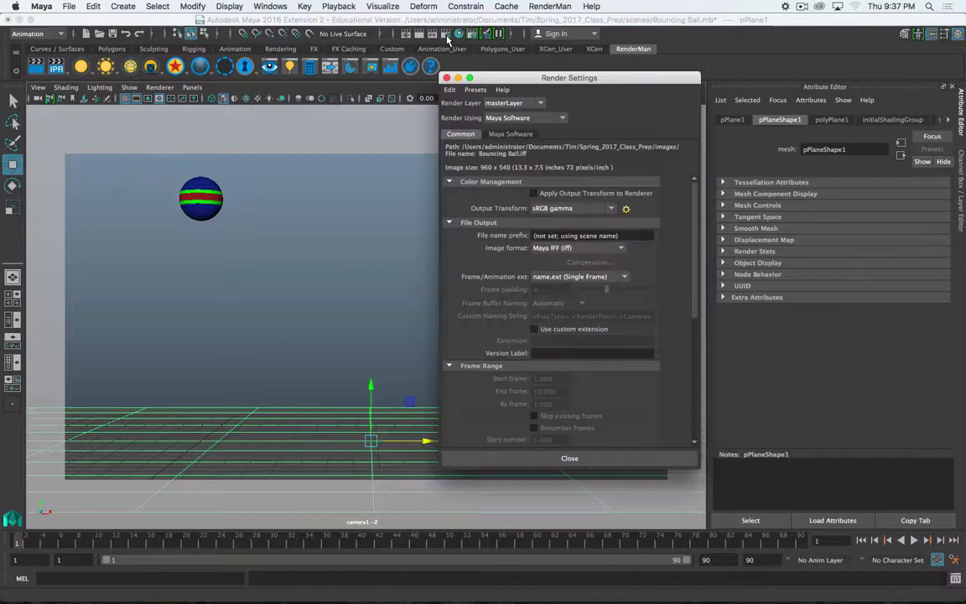
left_click_drag(578, 81, 530, 47)
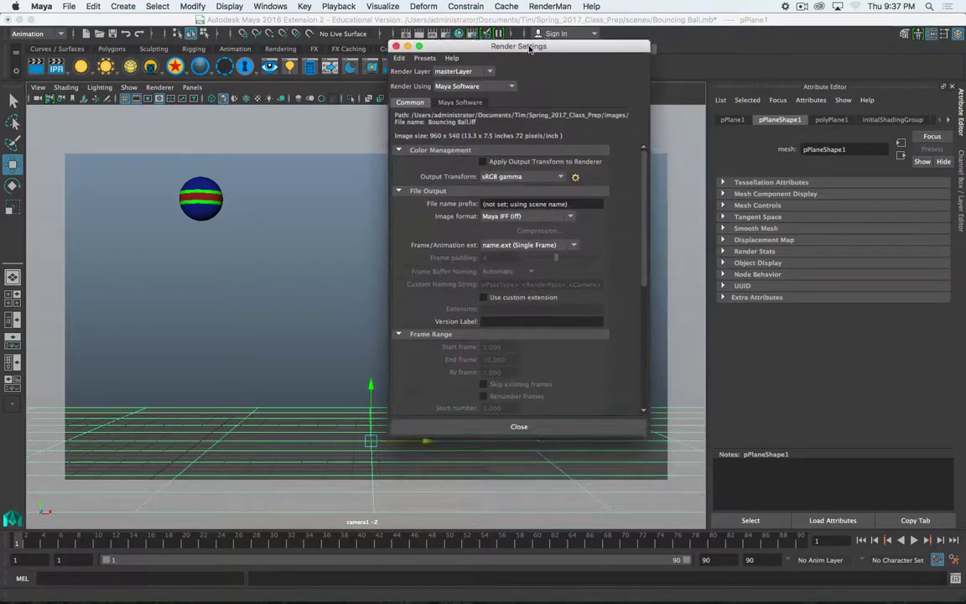
left_click(469, 191)
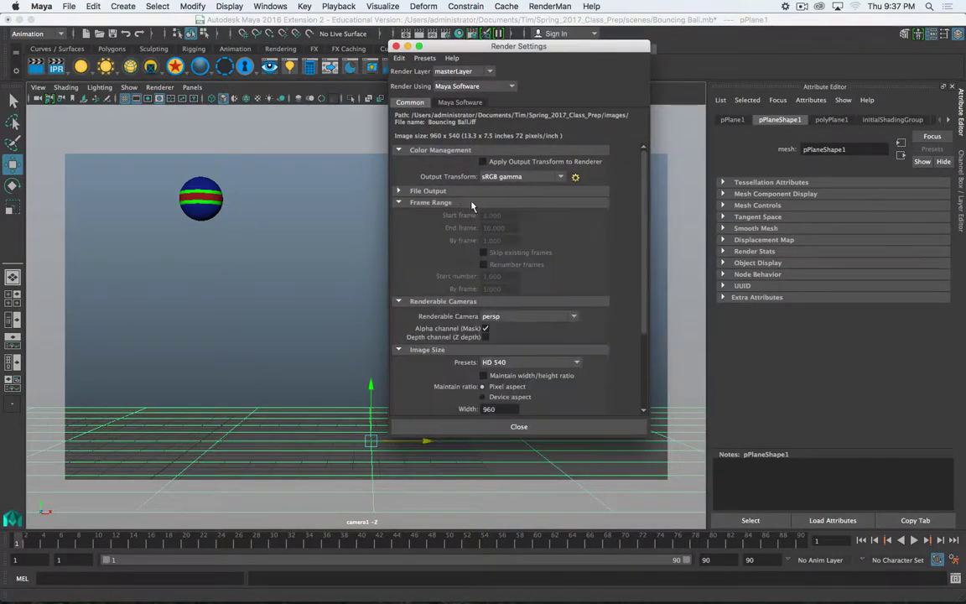
left_click(450, 192)
left_click(513, 216)
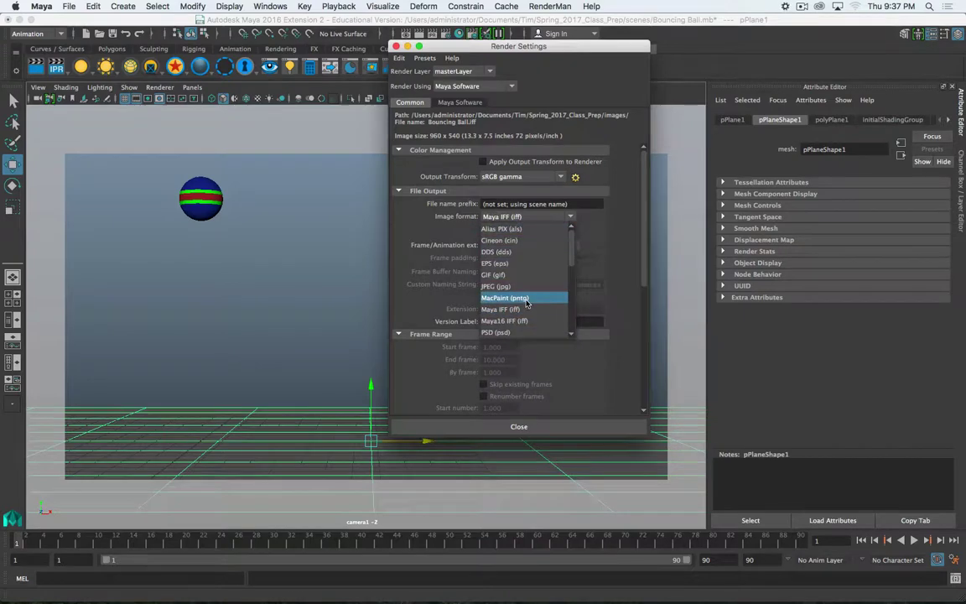
scroll(526, 293, "down", 5)
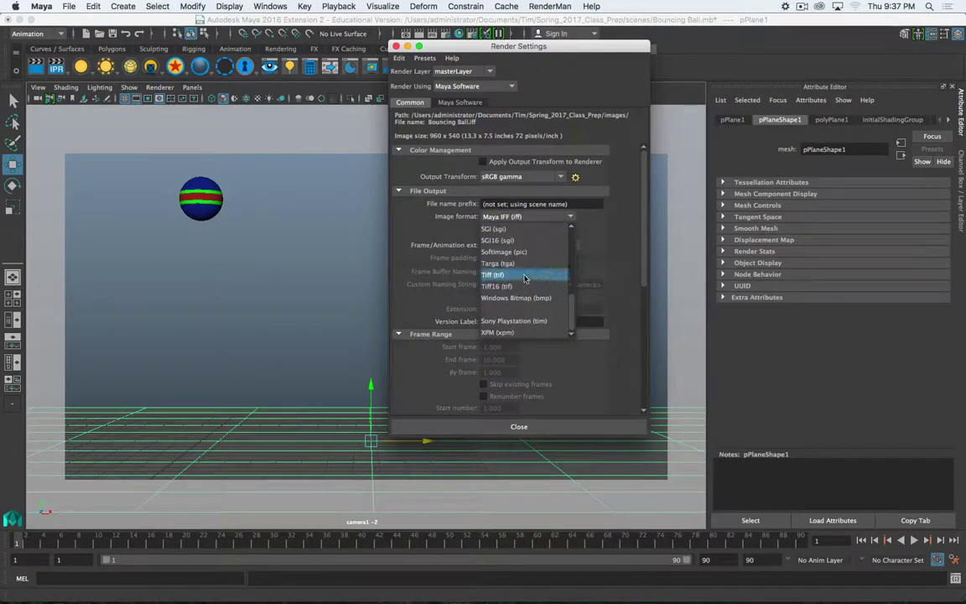
left_click(525, 276)
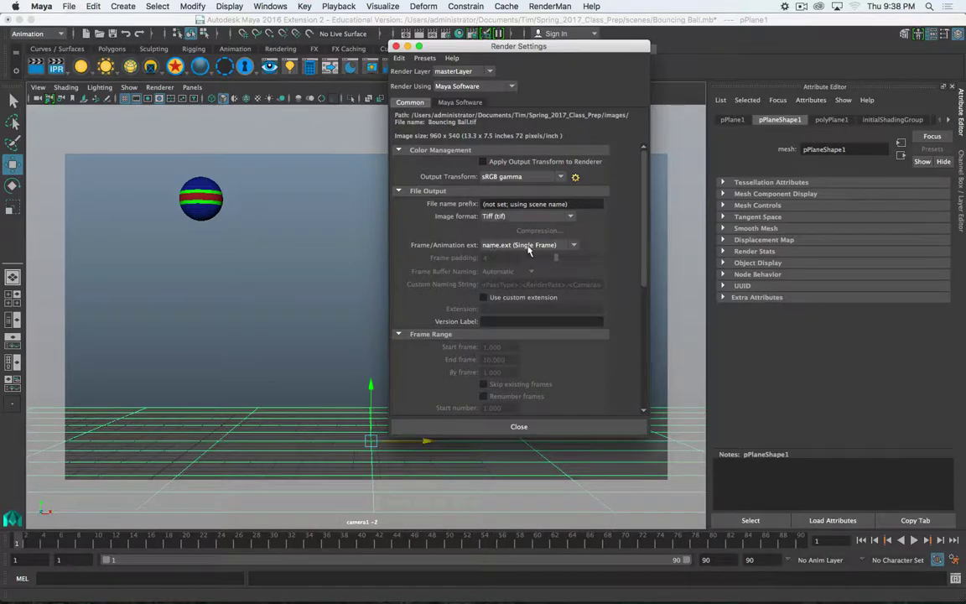
Set frame naming to name_#.ext with frame padding 3
left_click(530, 246)
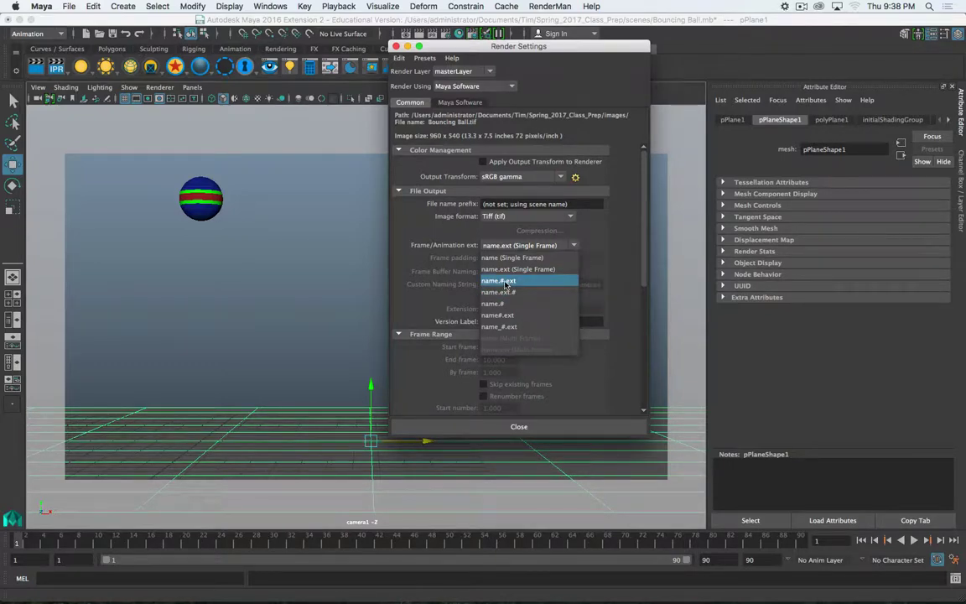
left_click(505, 329)
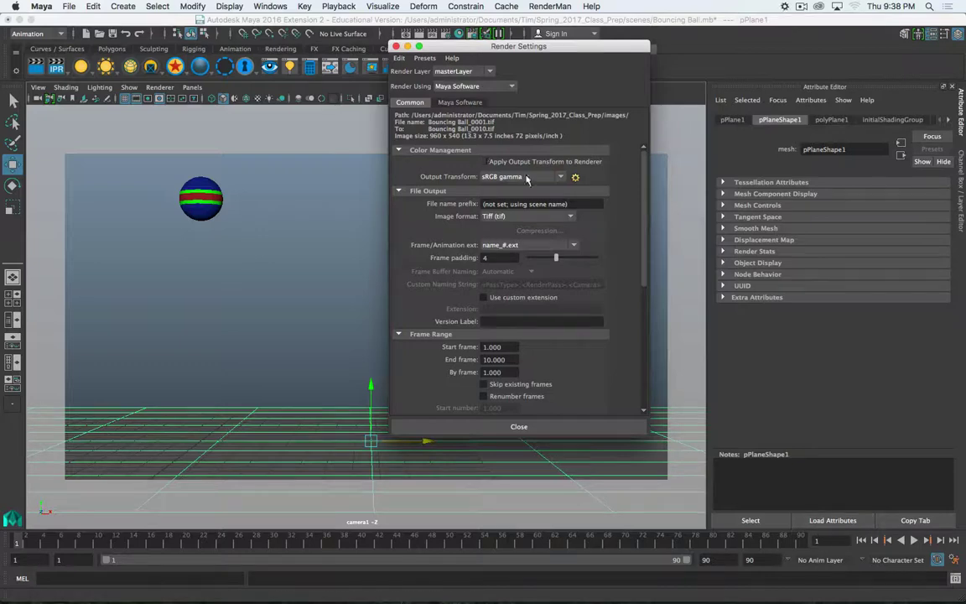
left_click_drag(556, 260, 551, 261)
left_click_drag(550, 261, 543, 260)
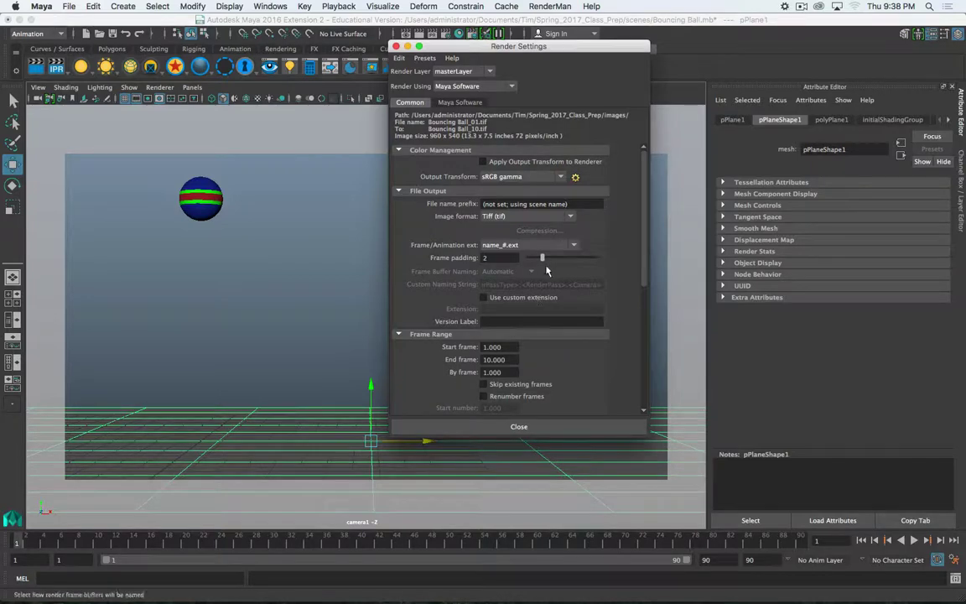
left_click_drag(544, 261, 550, 261)
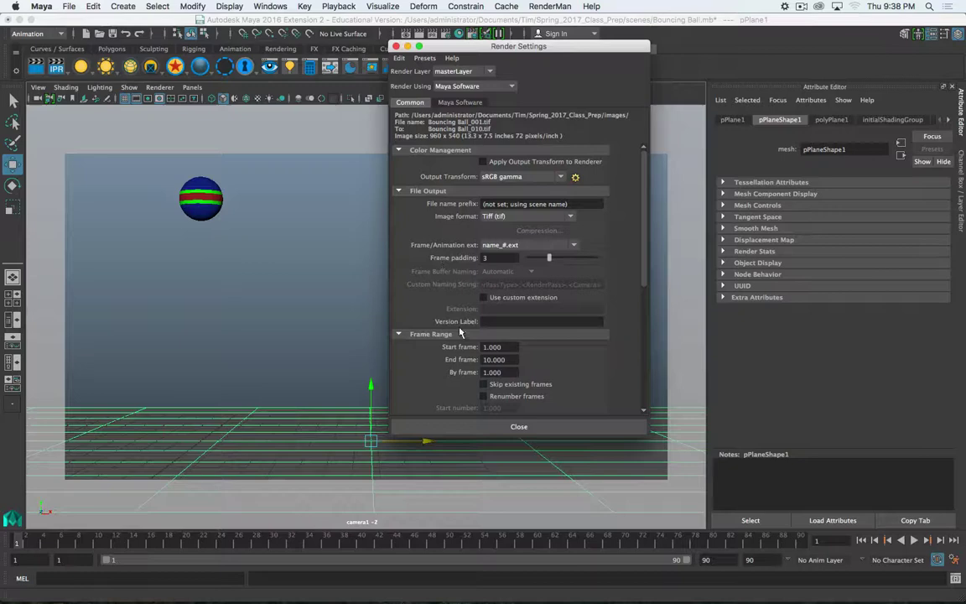
scroll(415, 290, "down", 4)
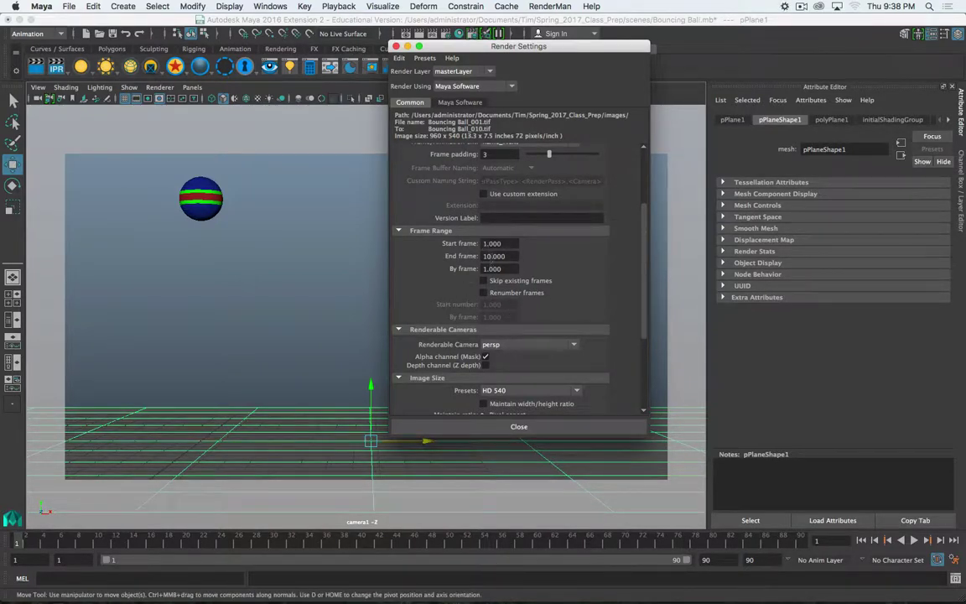
Set the end frame to 90 and render through camera1 instead of persp
type("9")
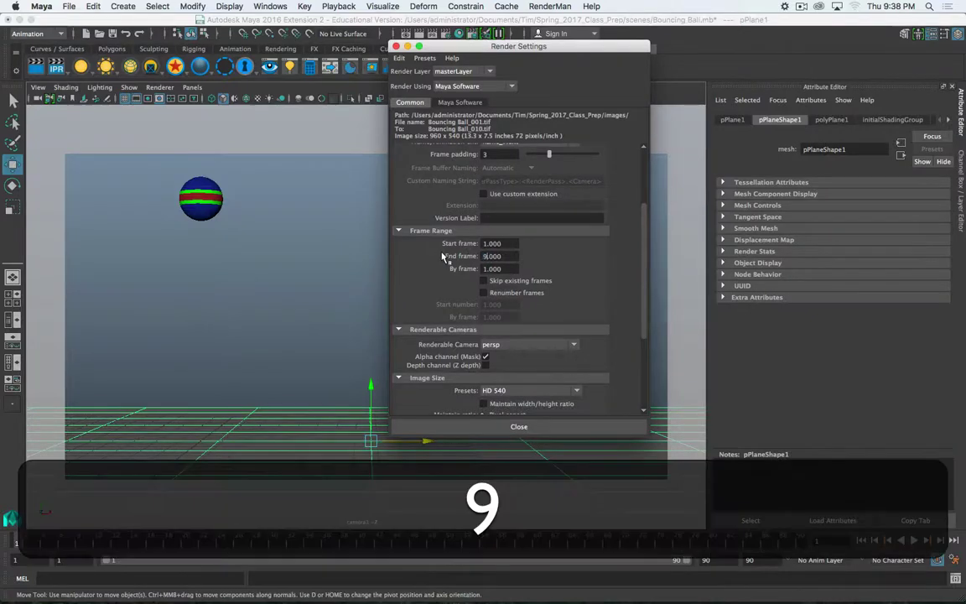
type("0")
key("Return")
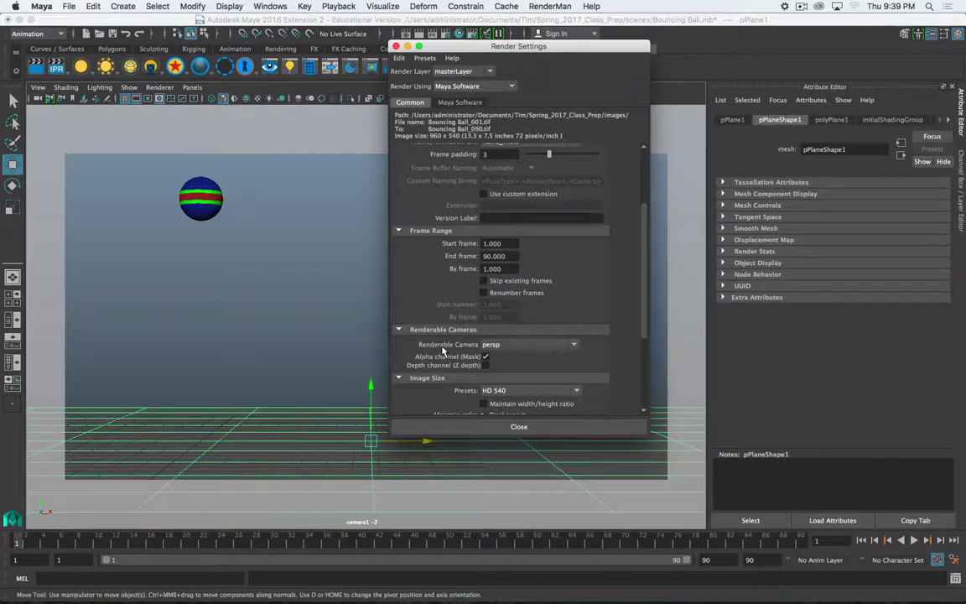
left_click(504, 348)
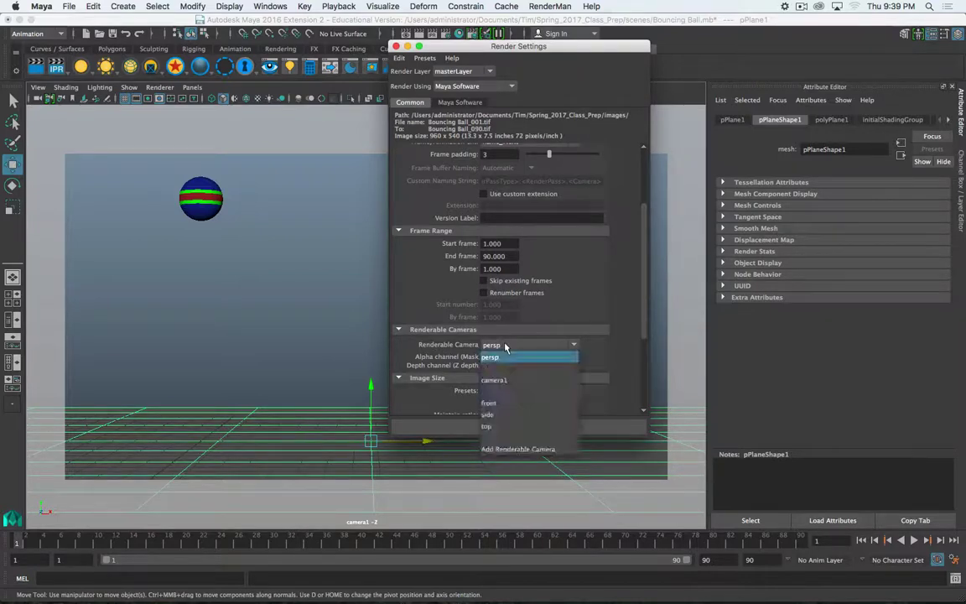
left_click(503, 377)
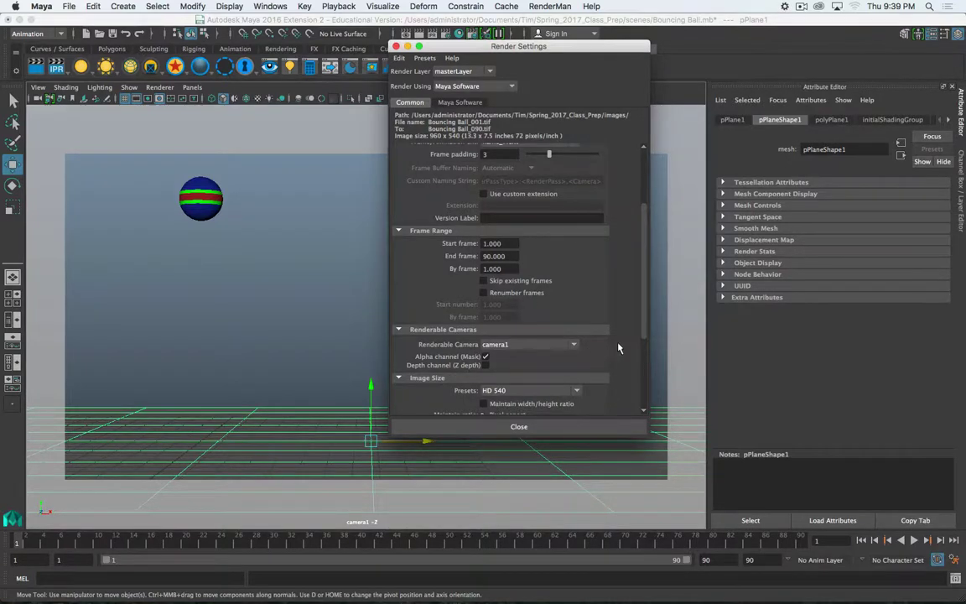
Keep the image size preset at HD 540 (960×540)
scroll(618, 348, "down", 4)
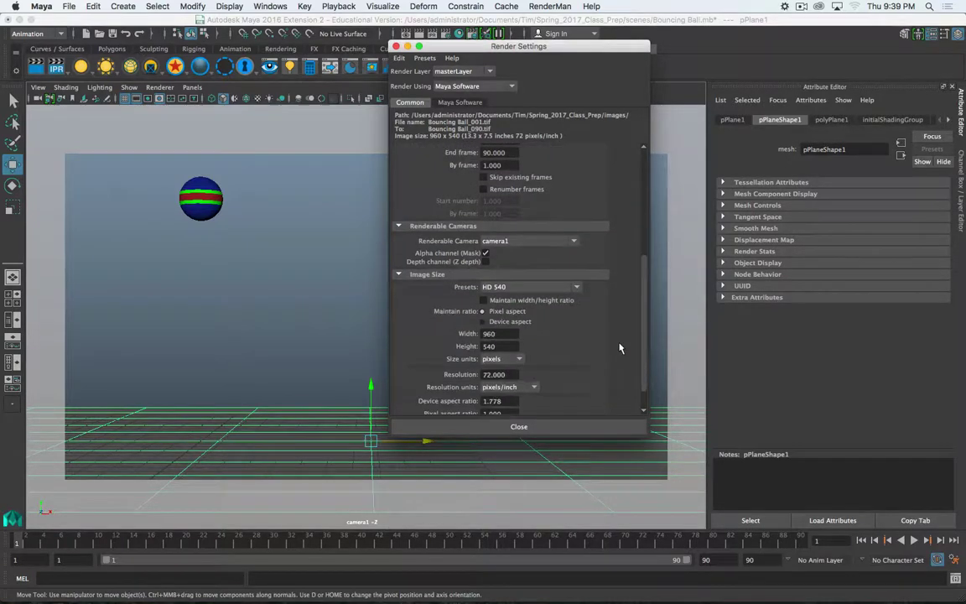
left_click(520, 291)
scroll(569, 366, "down", 5)
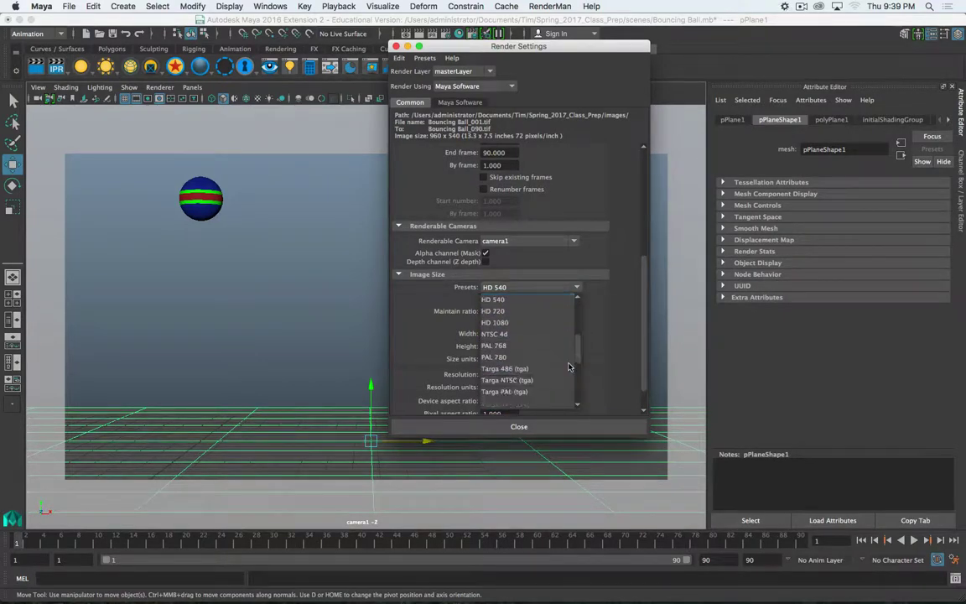
scroll(570, 366, "up", 3)
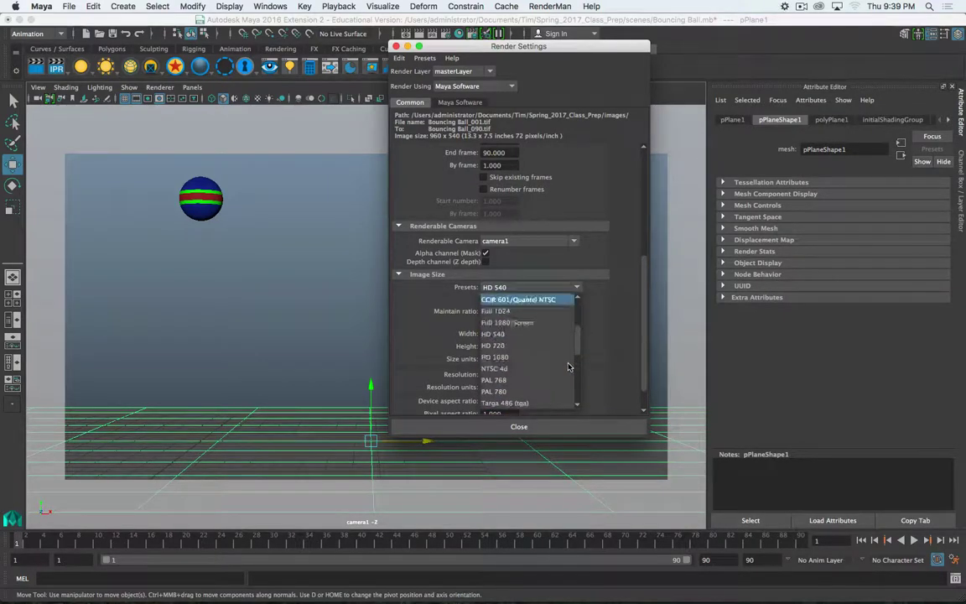
left_click(529, 334)
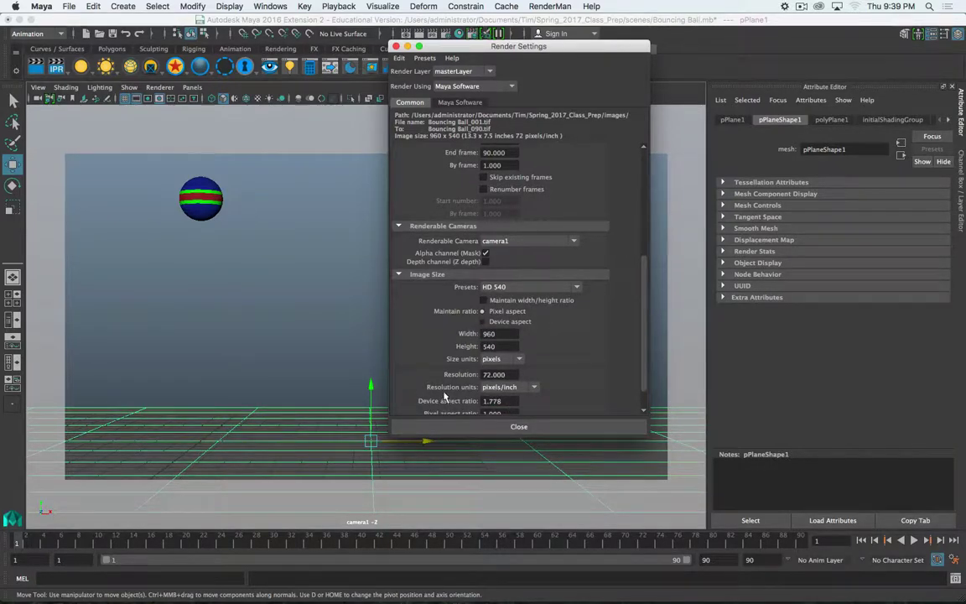
scroll(442, 394, "down", 2)
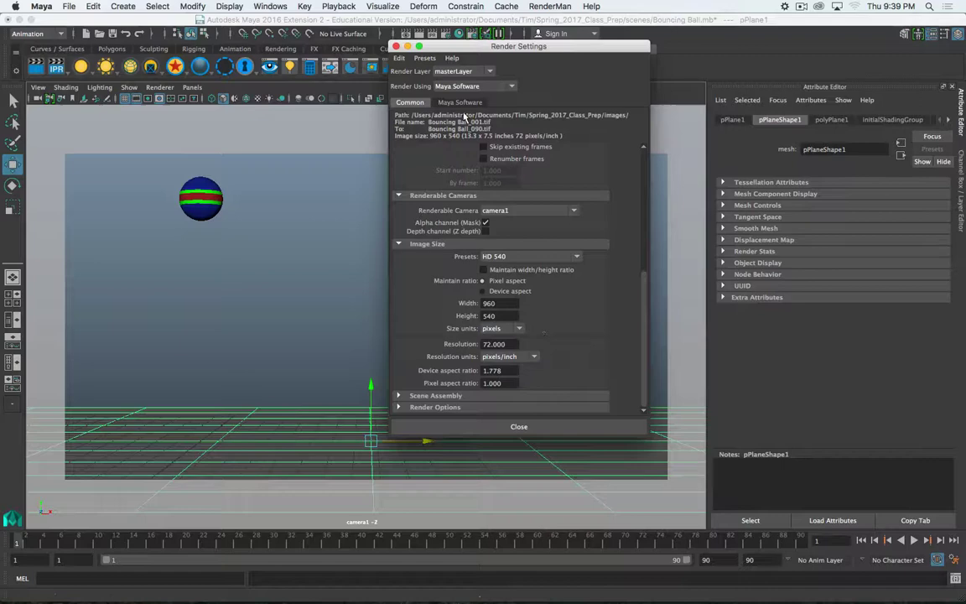
left_click(470, 84)
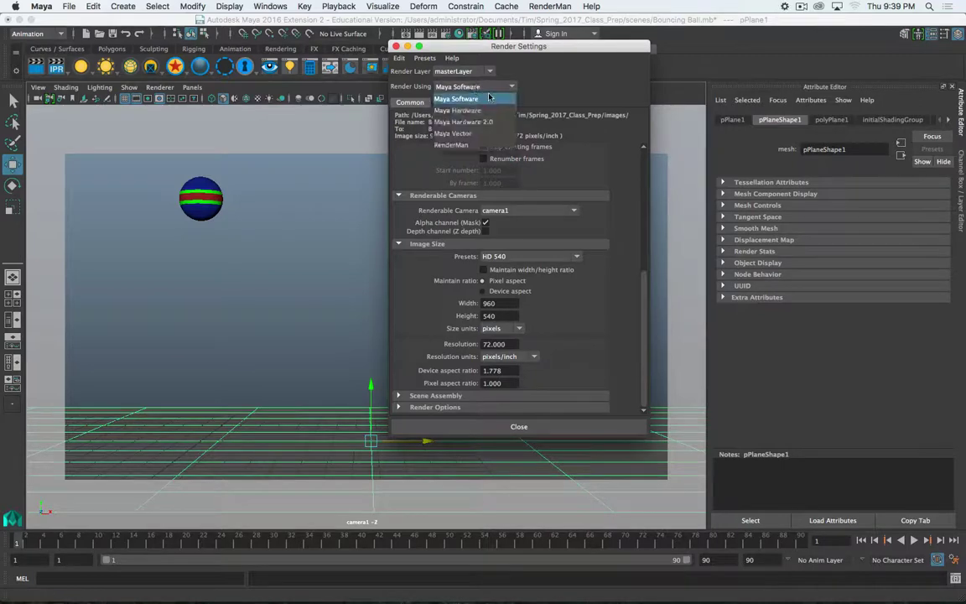
Switch the renderer to RenderMan and set the image format to Tiff8
left_click(478, 139)
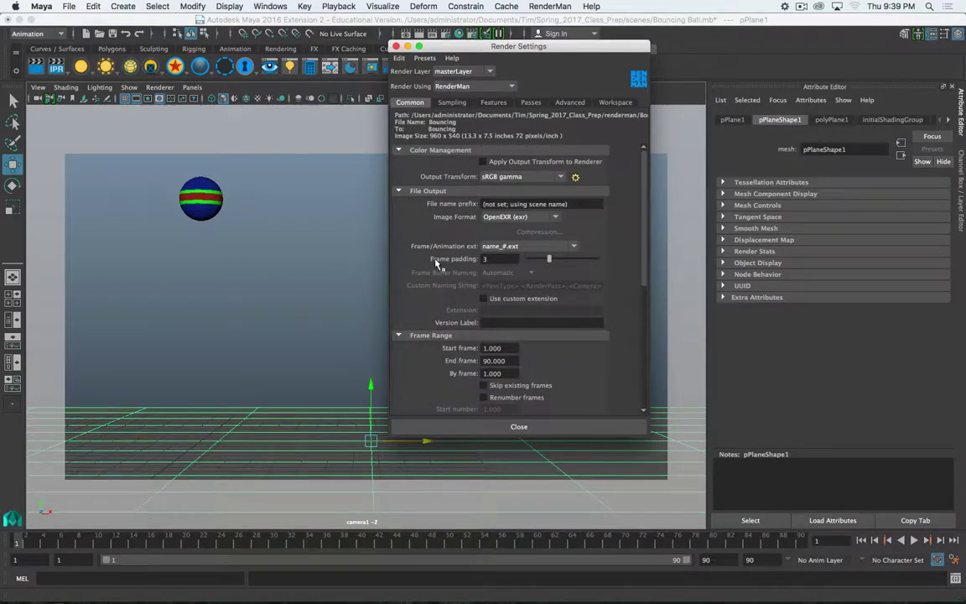
left_click(573, 246)
left_click(574, 246)
left_click(533, 217)
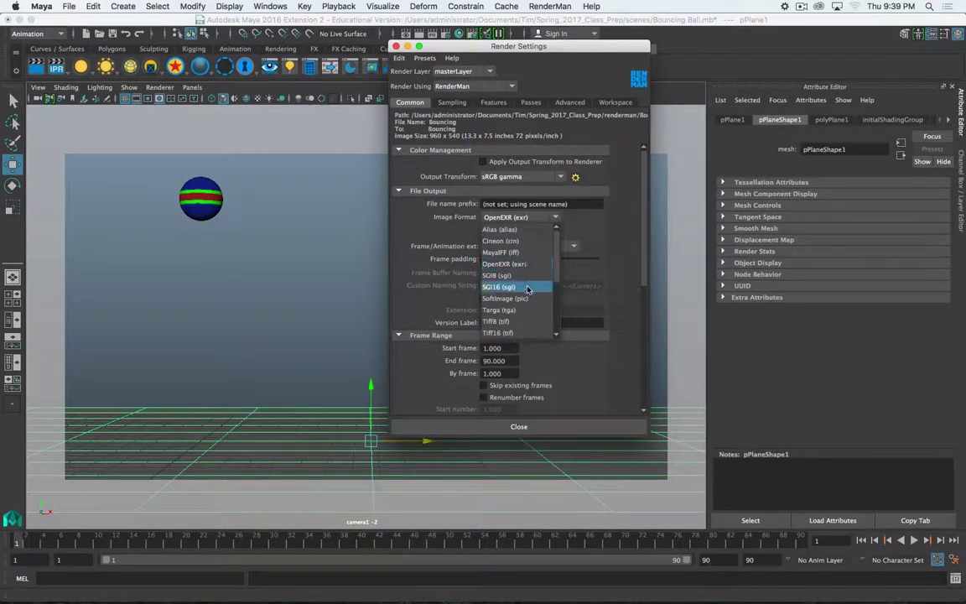
scroll(528, 289, "down", 1)
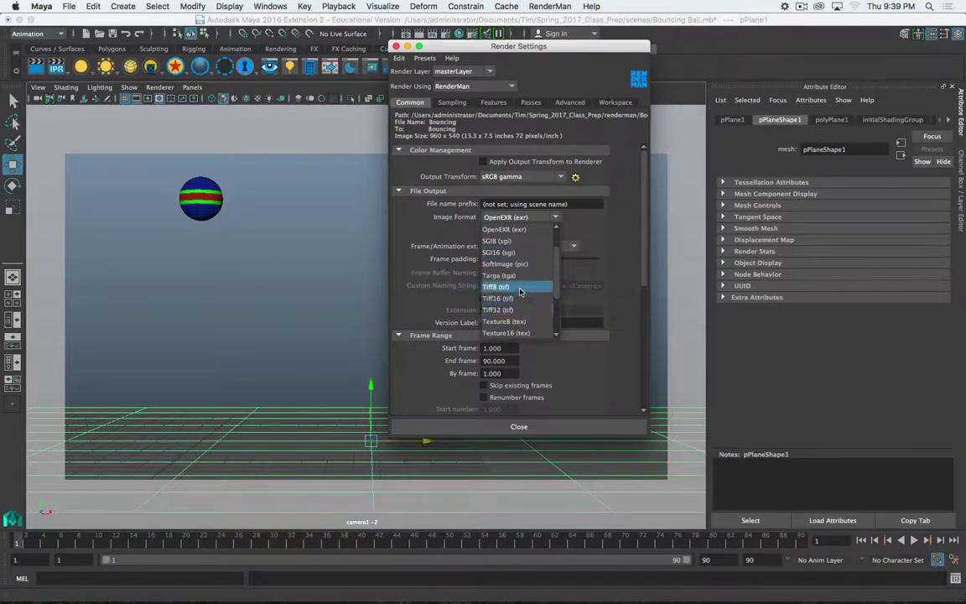
left_click(523, 287)
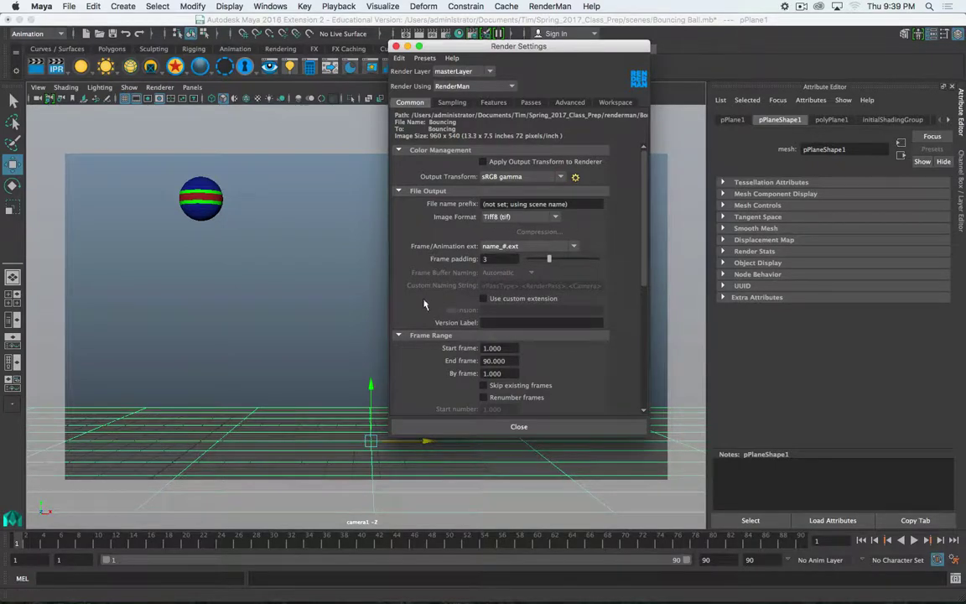
Set RenderMan Max Samples to 32 and close Render Settings
scroll(426, 304, "down", 4)
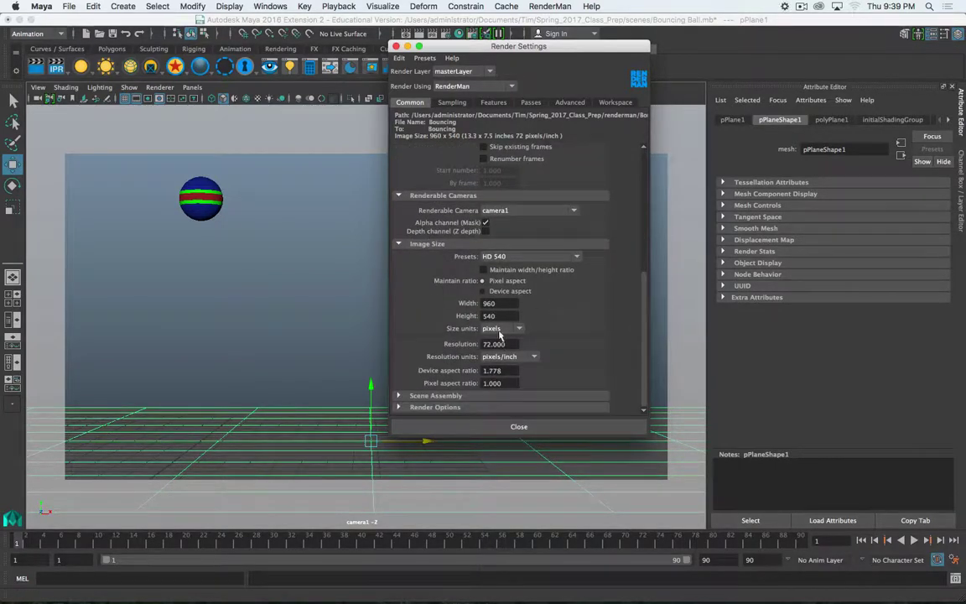
left_click(451, 102)
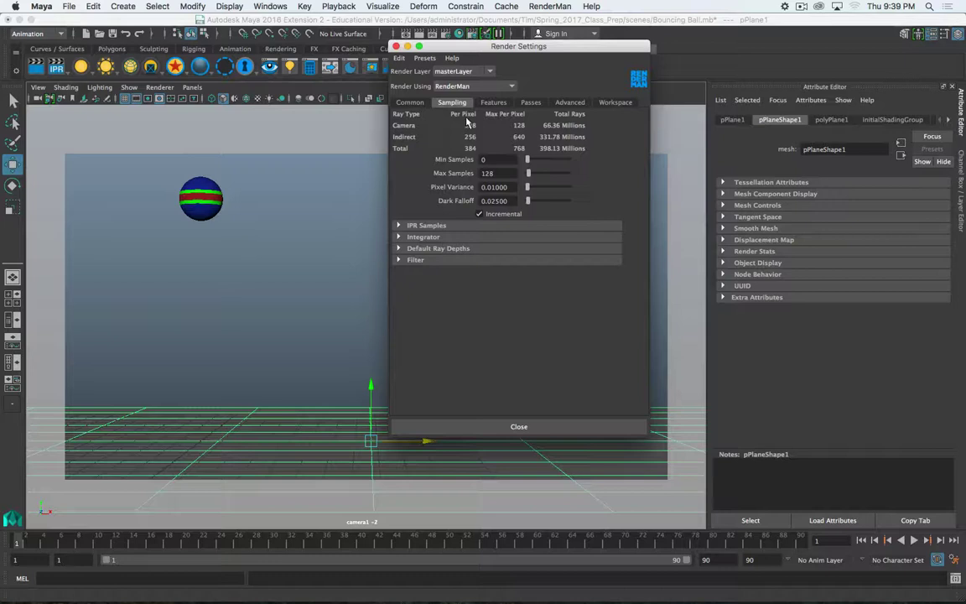
double_click(488, 172)
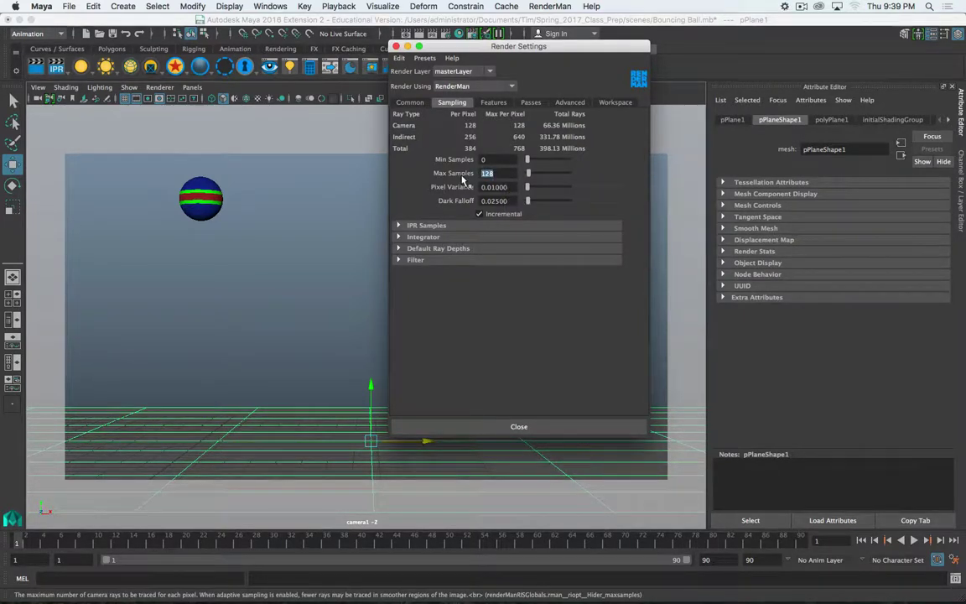
type("32")
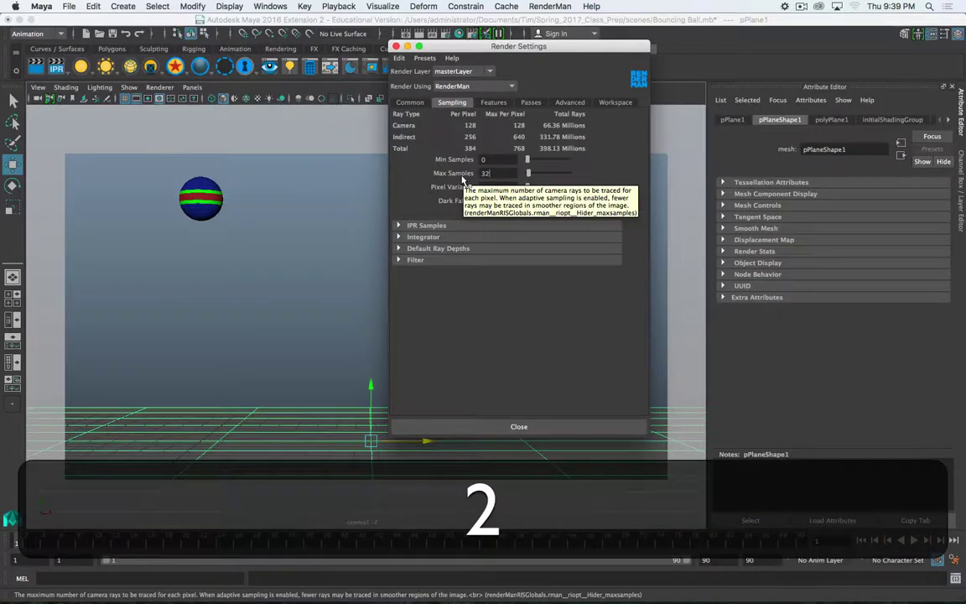
key("Return")
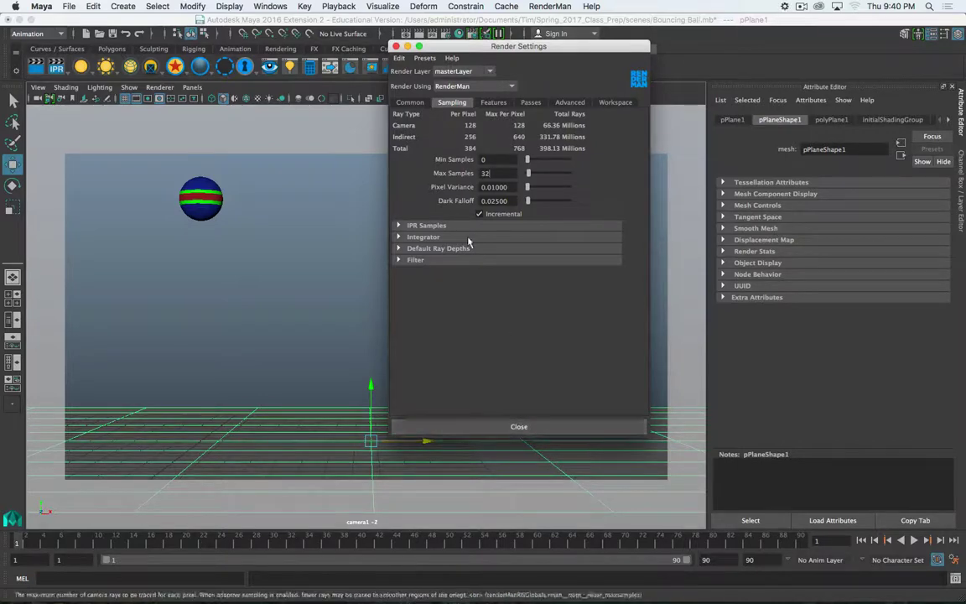
left_click(410, 103)
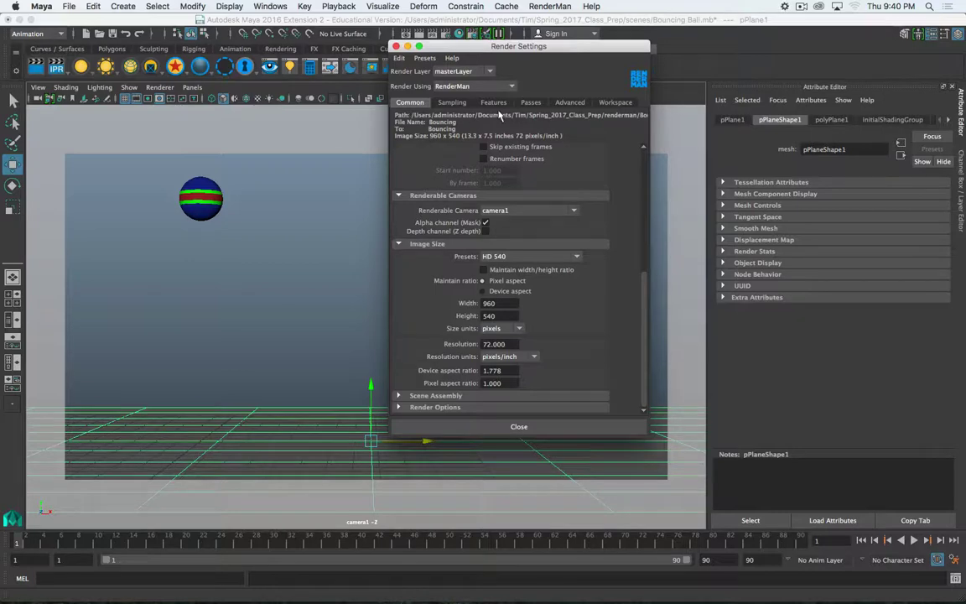
left_click(518, 427)
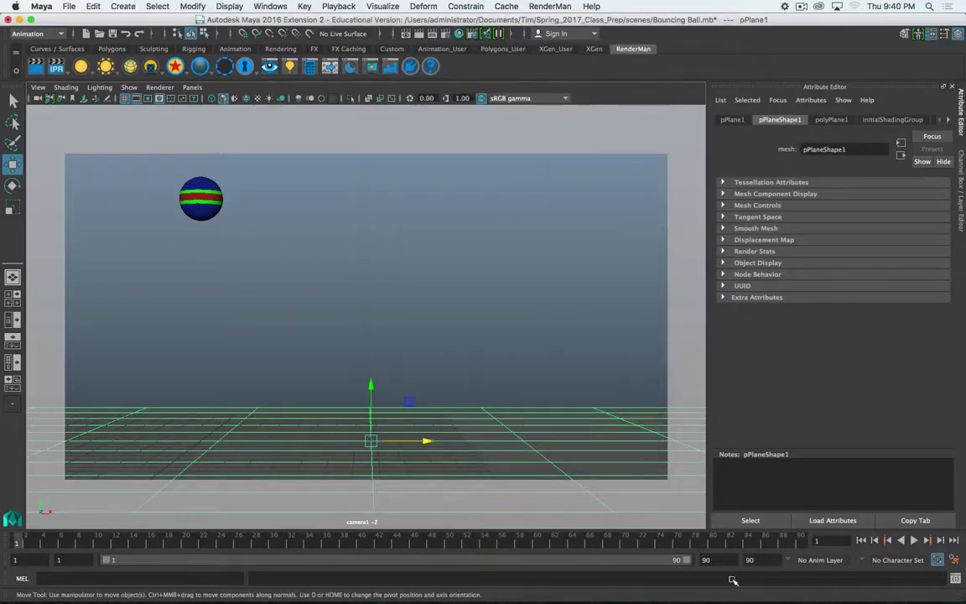
Select the ball to show its red PxrSurface3 material and recheck Render Settings unchanged
left_click(183, 188)
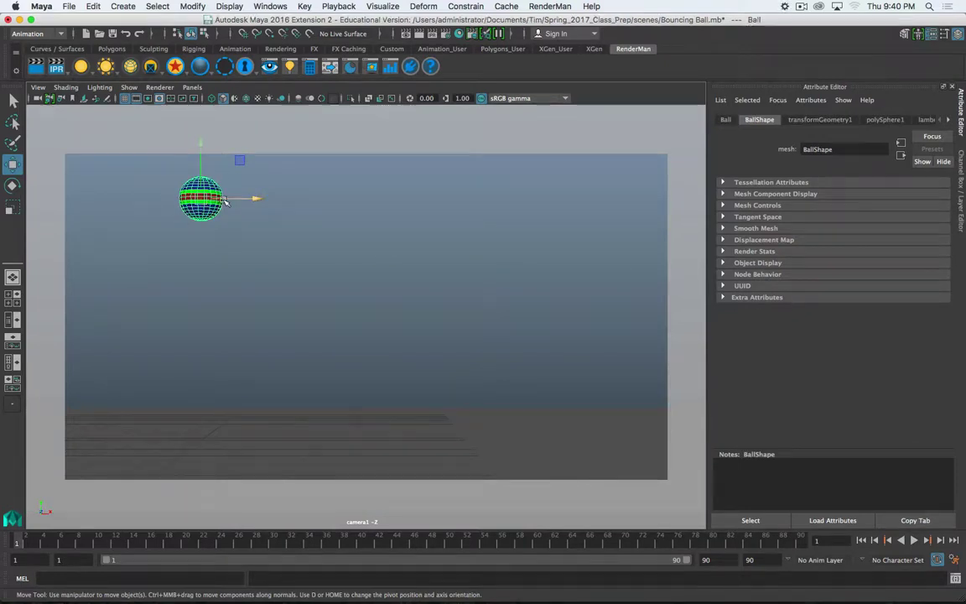
key("super+space")
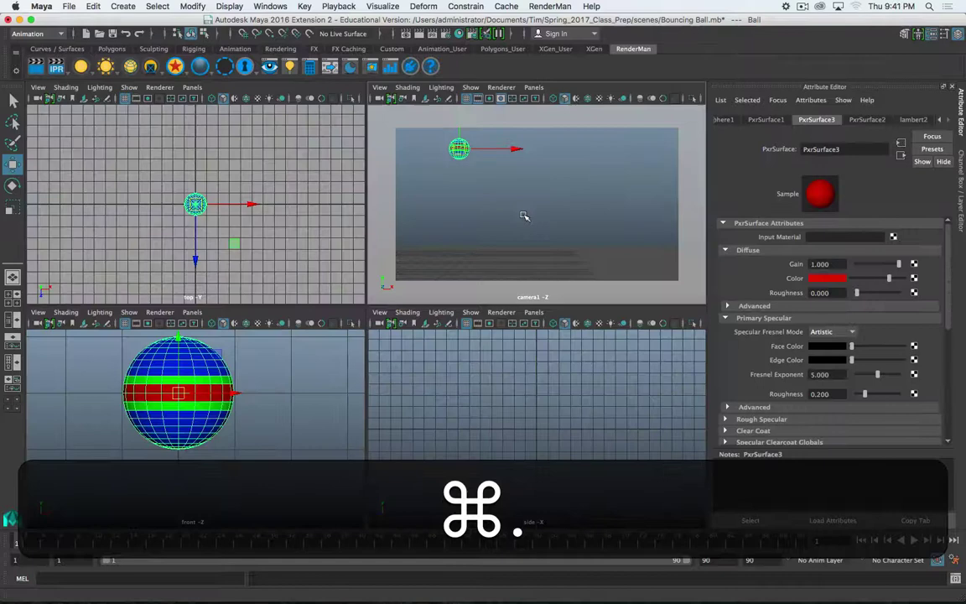
key("super+space")
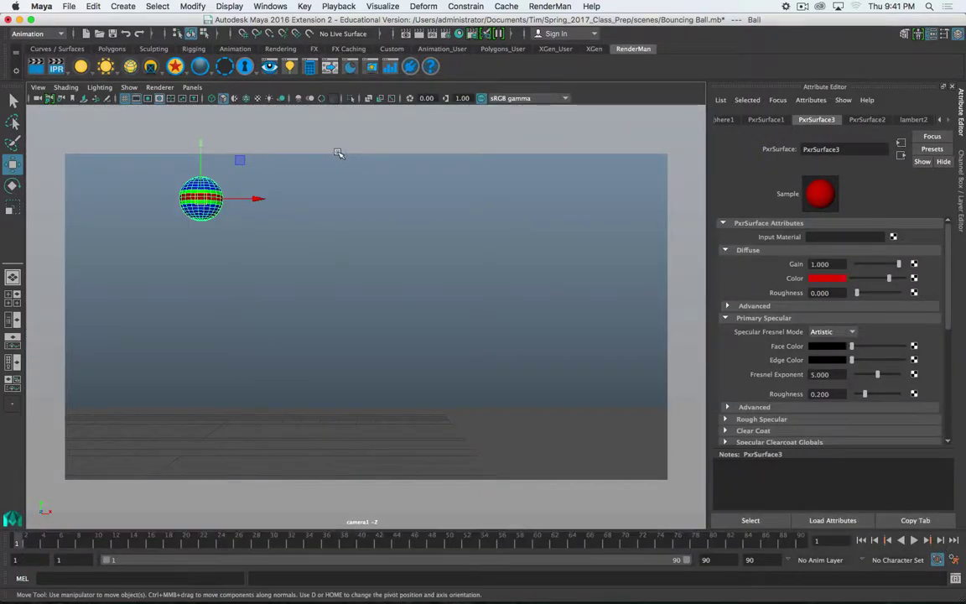
left_click(444, 33)
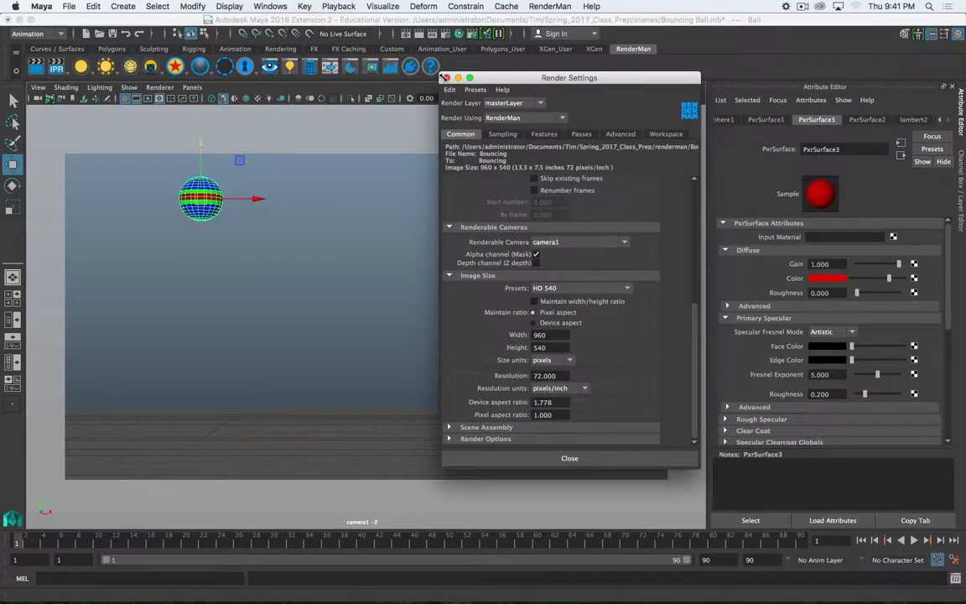
left_click(445, 78)
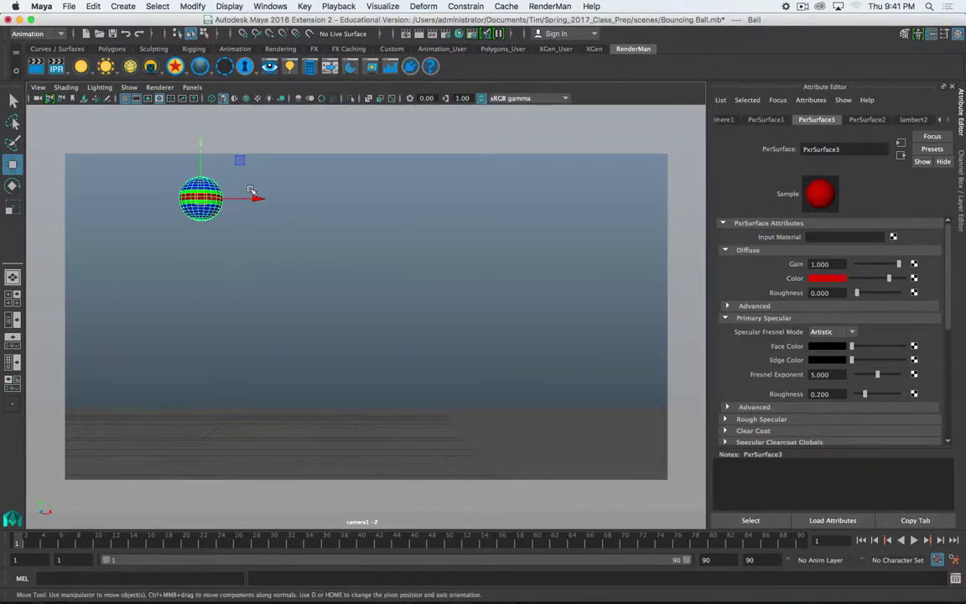
left_click(546, 7)
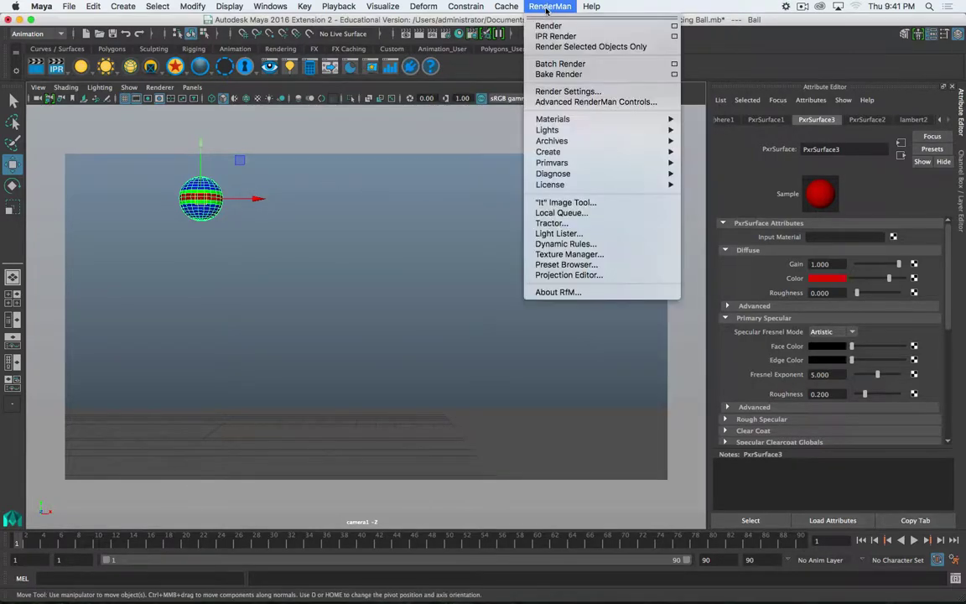
Start a RenderMan batch render of Bouncing Ball and move the LocalQueue window aside
left_click(593, 65)
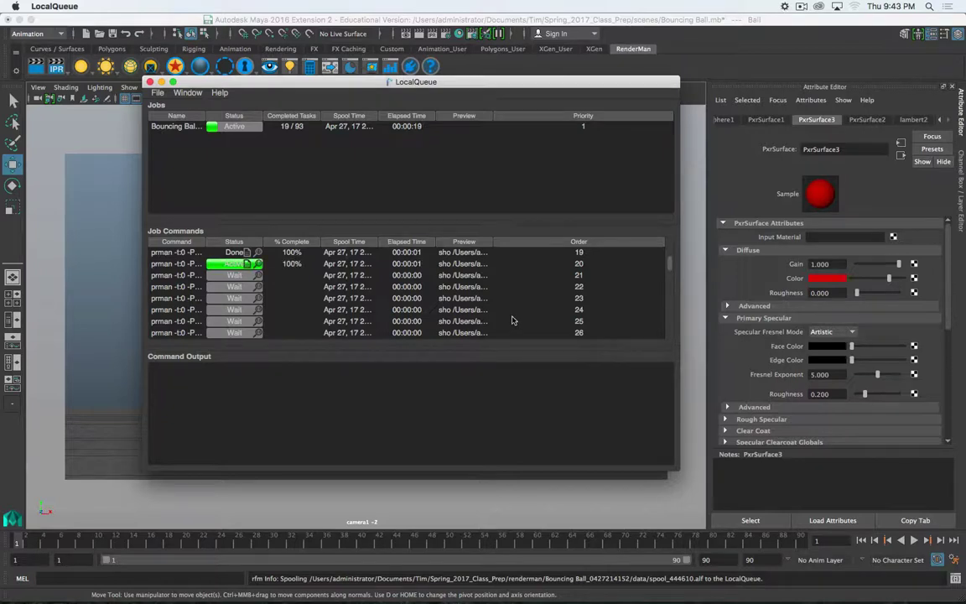
scroll(537, 315, "down", 5)
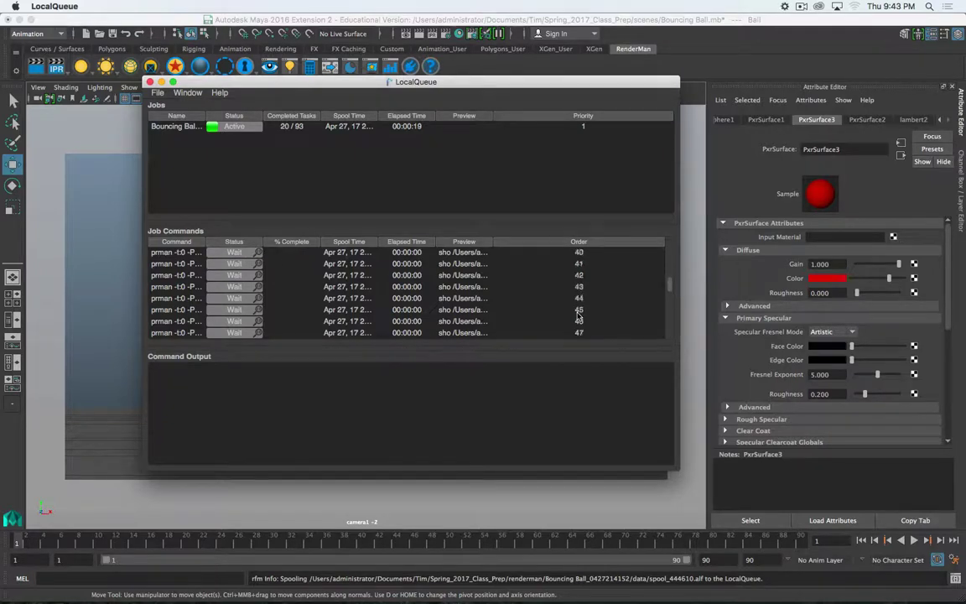
scroll(578, 316, "down", 5)
left_click_drag(373, 81, 390, 108)
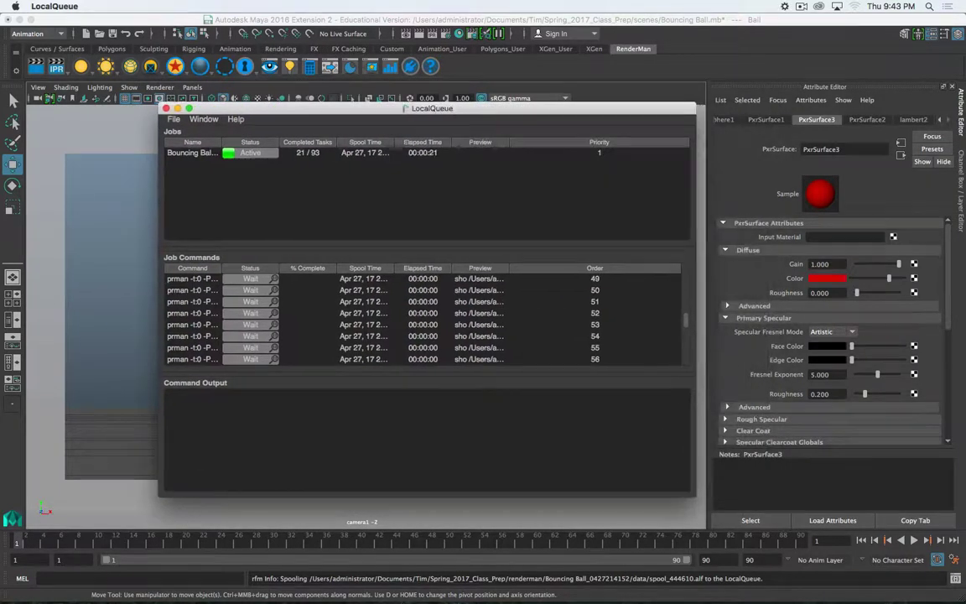
Open Finder, widen its columns, and browse a previous render's masterLayer images
key("super+Tab")
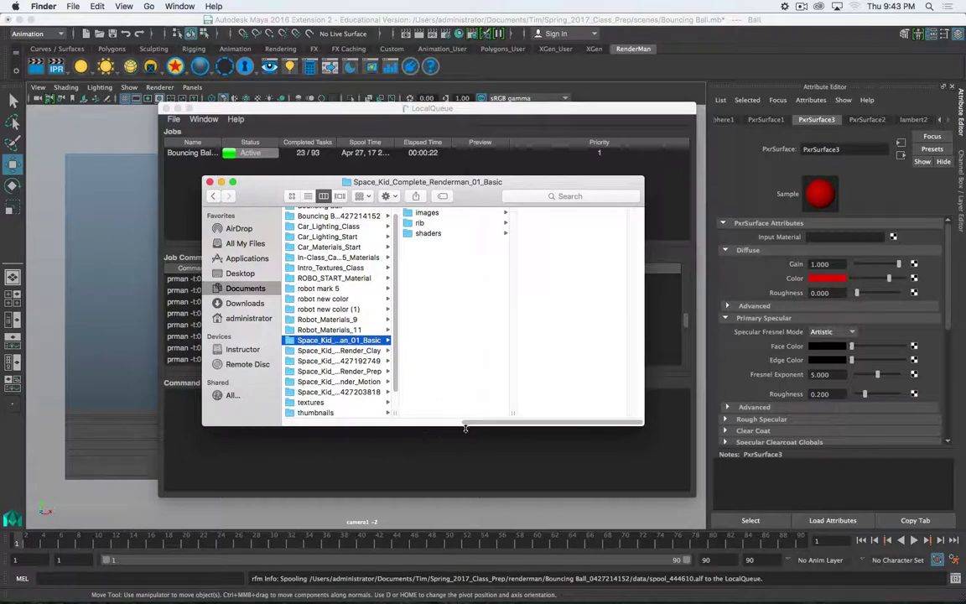
left_click_drag(466, 428, 395, 426)
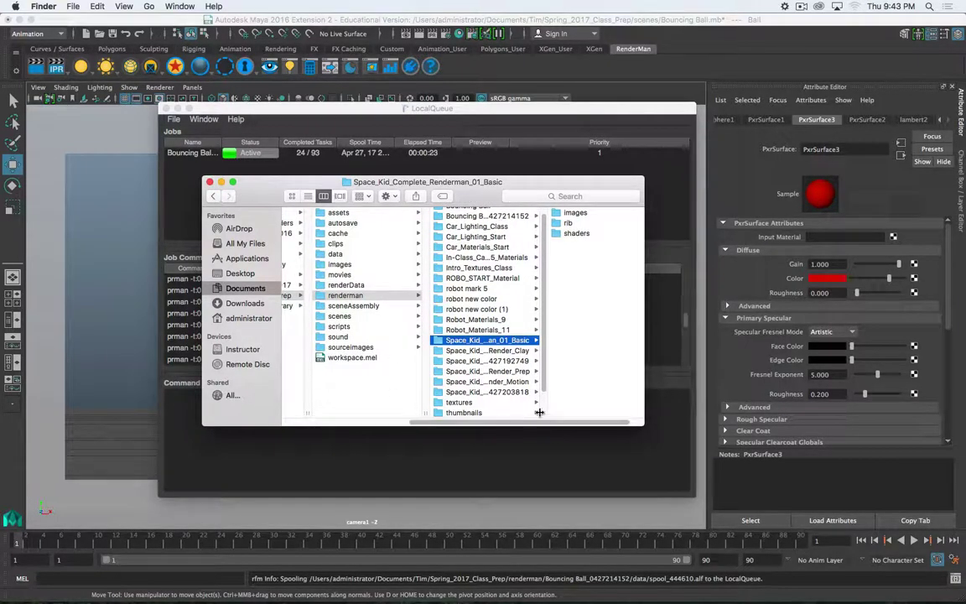
left_click_drag(540, 412, 562, 416)
left_click_drag(599, 421, 762, 439)
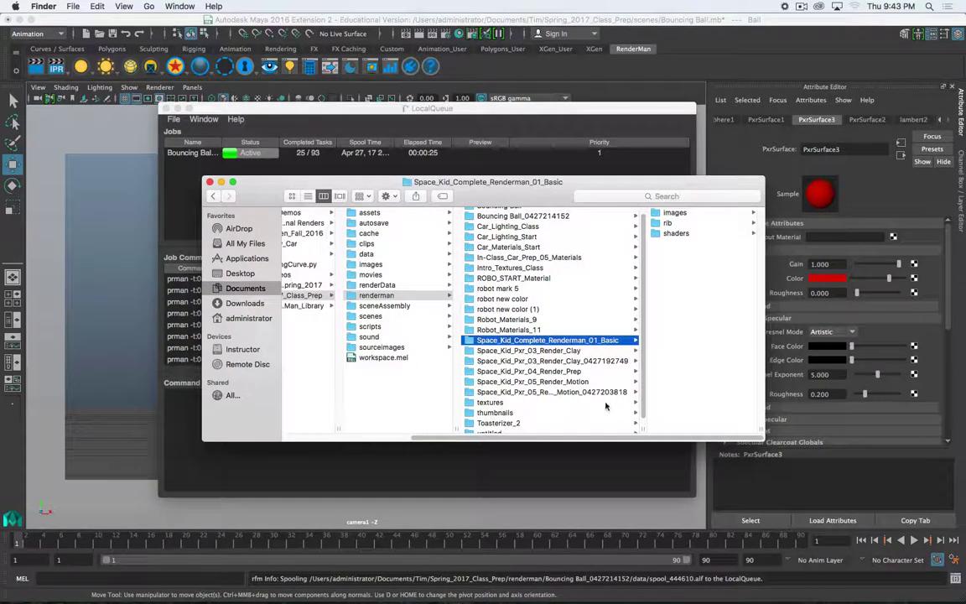
left_click(483, 392)
left_click(609, 223)
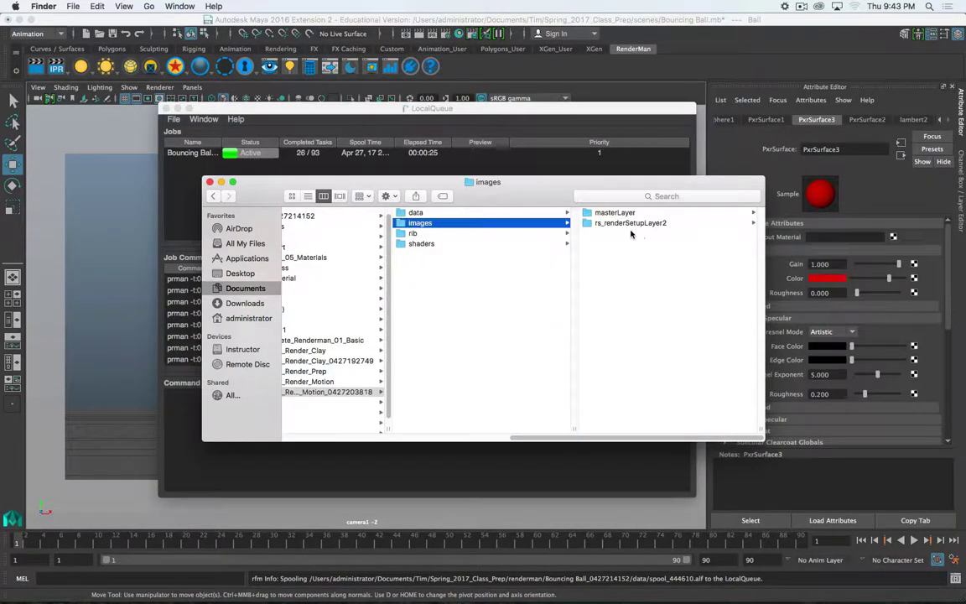
left_click(627, 214)
left_click(641, 214)
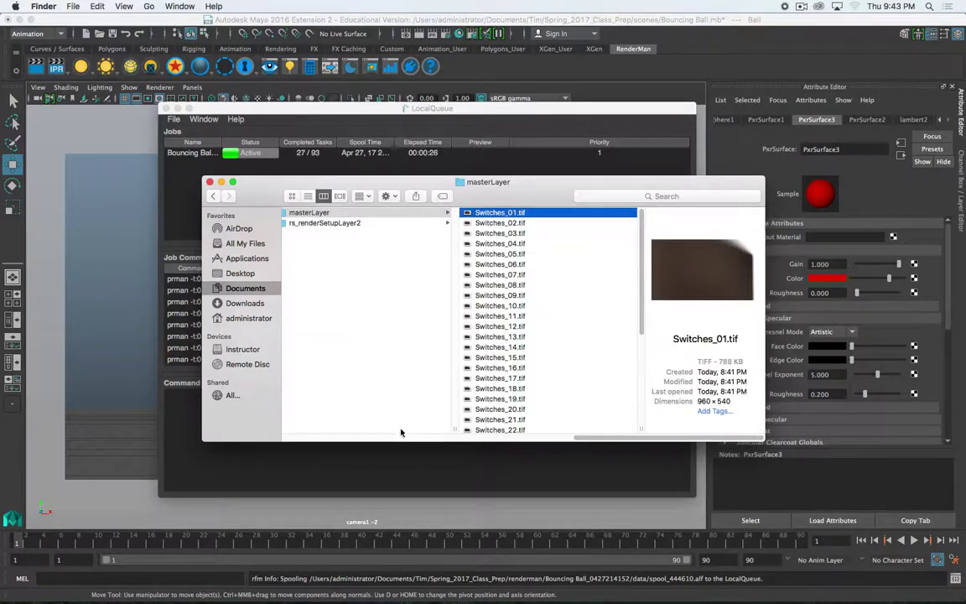
scroll(403, 431, "left", 5)
left_click(402, 381)
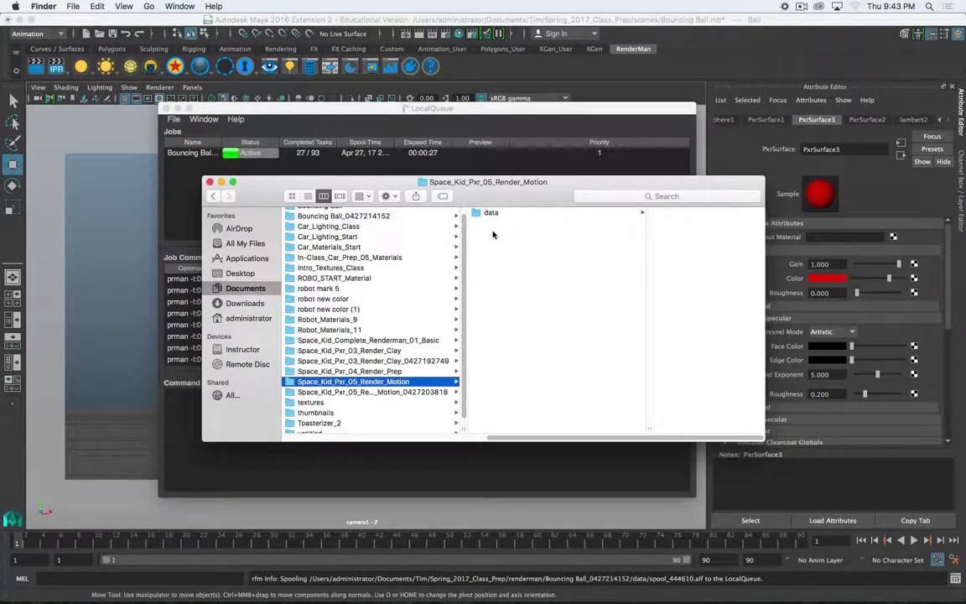
left_click(402, 341)
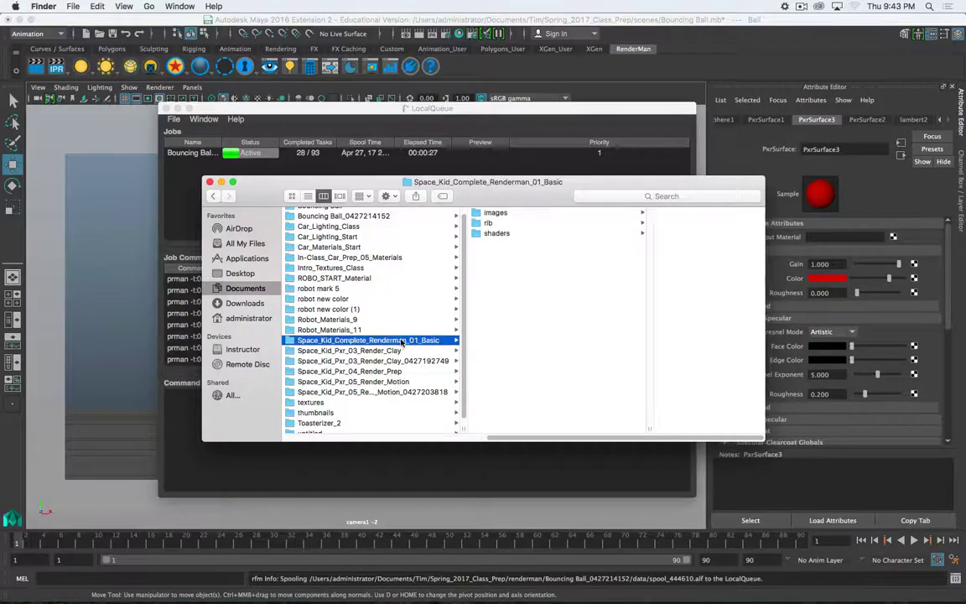
scroll(363, 319, "up", 1)
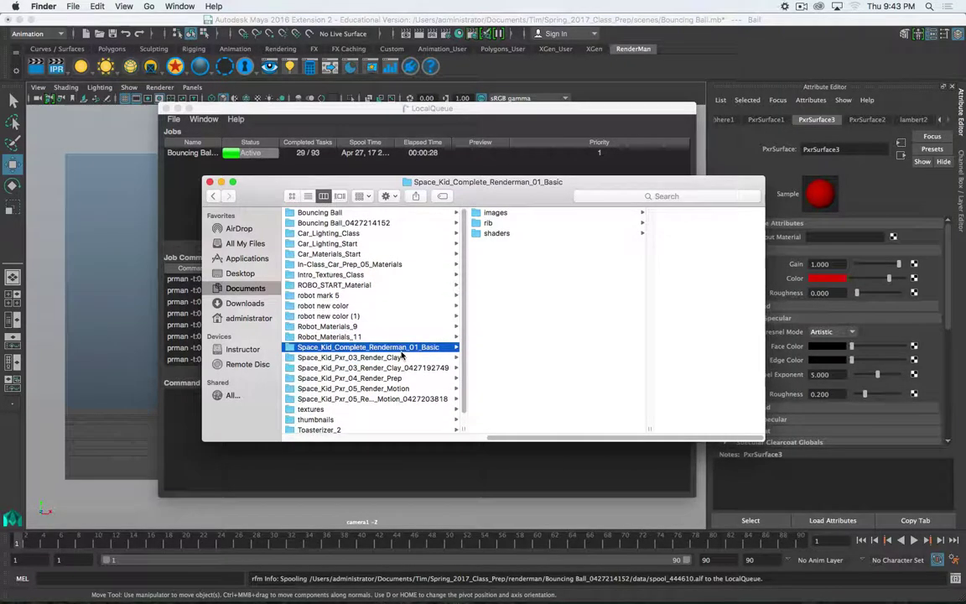
left_click(366, 223)
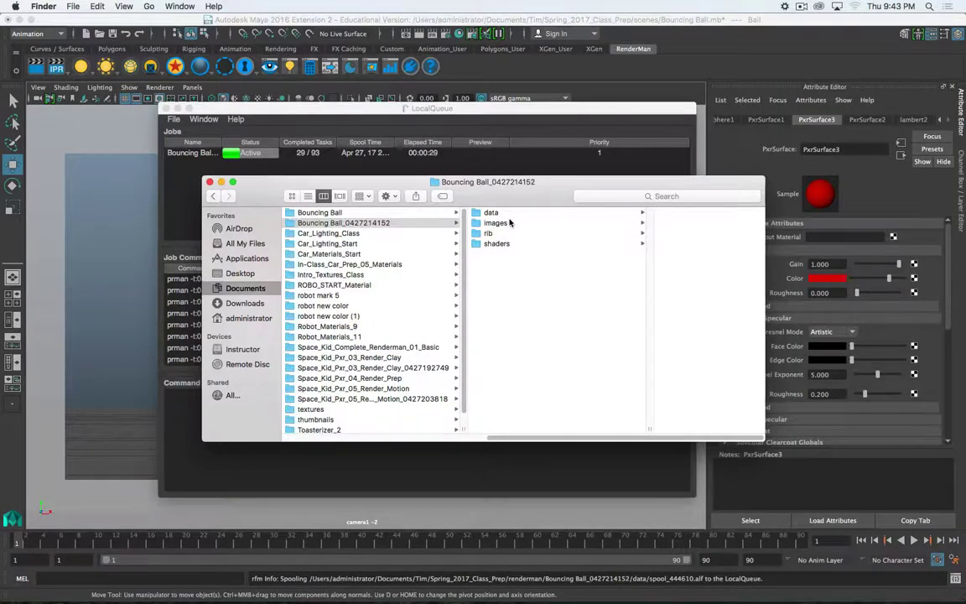
Quick Look the rendered frames from Bouncing Ball_001.tif onward to watch the ball drop, then minimise Finder
left_click(508, 223)
left_click(621, 216)
key("space")
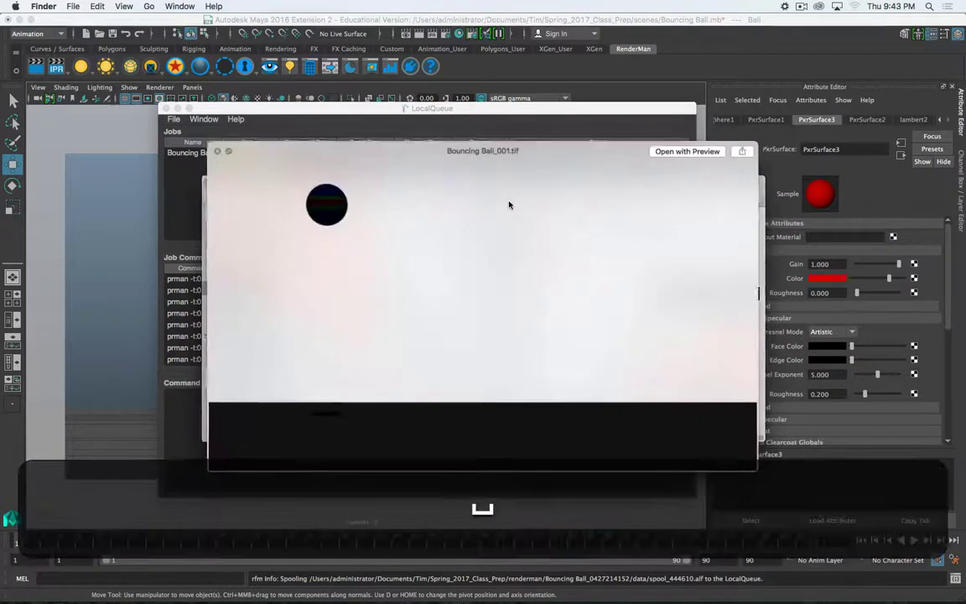
key("Down")
key("Down")
key("Down")
key("Down")
key("Down")
key("Down")
key("Down")
key("Down")
key("Down")
key("Down")
key("Down")
key("Down")
key("Down")
key("Down")
key("Down")
key("Down")
key("Down")
key("Down")
key("Down")
key("Down")
key("Down")
key("Down")
key("Down")
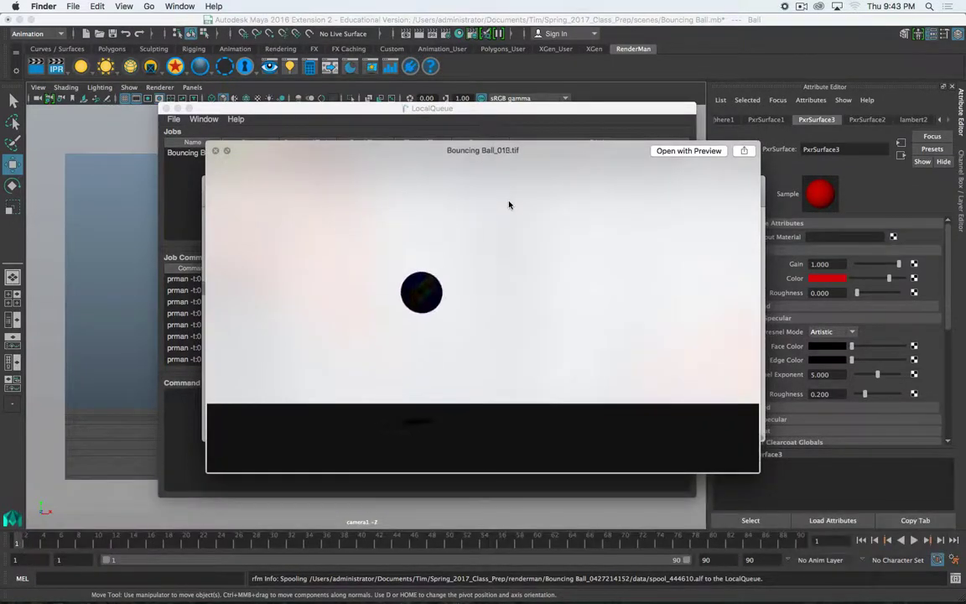
key("Down")
key("Down")
key("Down")
key("Down")
key("Down")
key("Down")
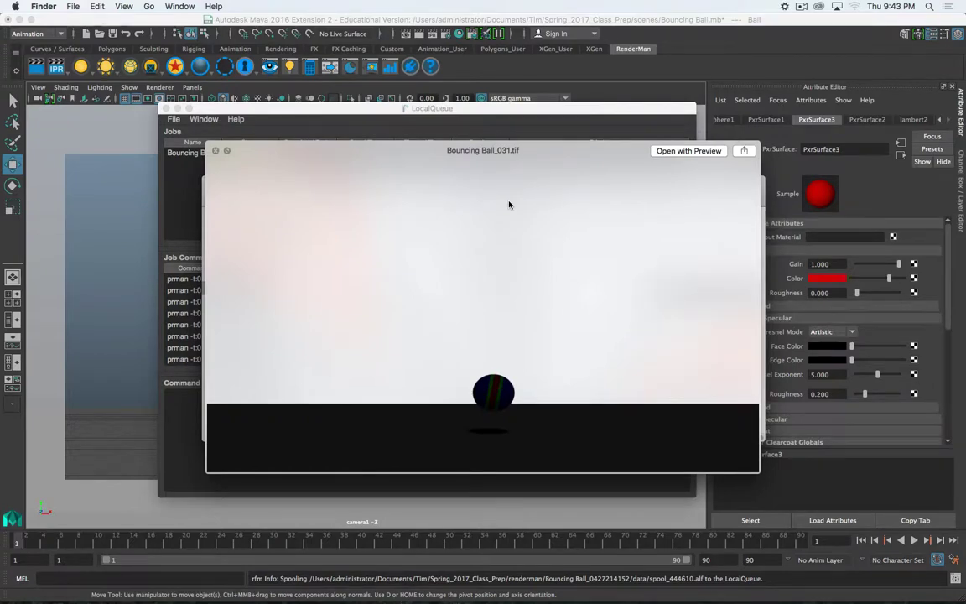
key("Down")
key("space")
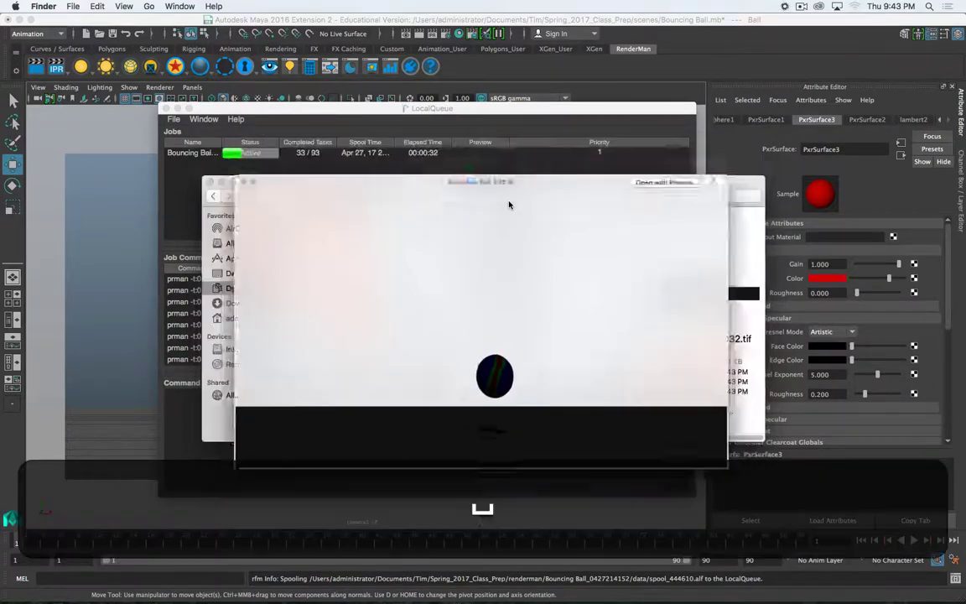
key("super+m")
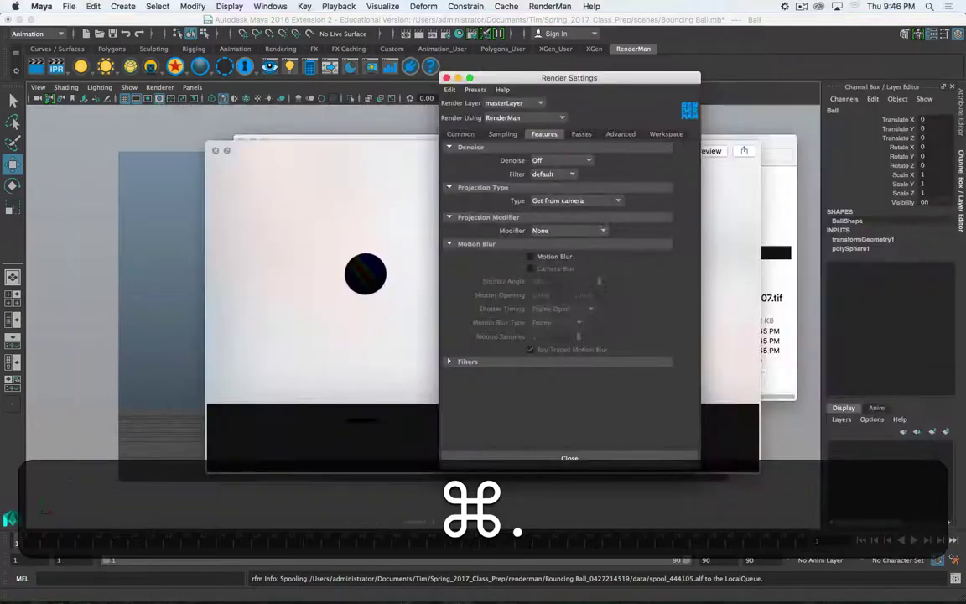
Close the frame preview and bring Maya's RenderMan render settings back to the front
left_click(374, 166)
key("space")
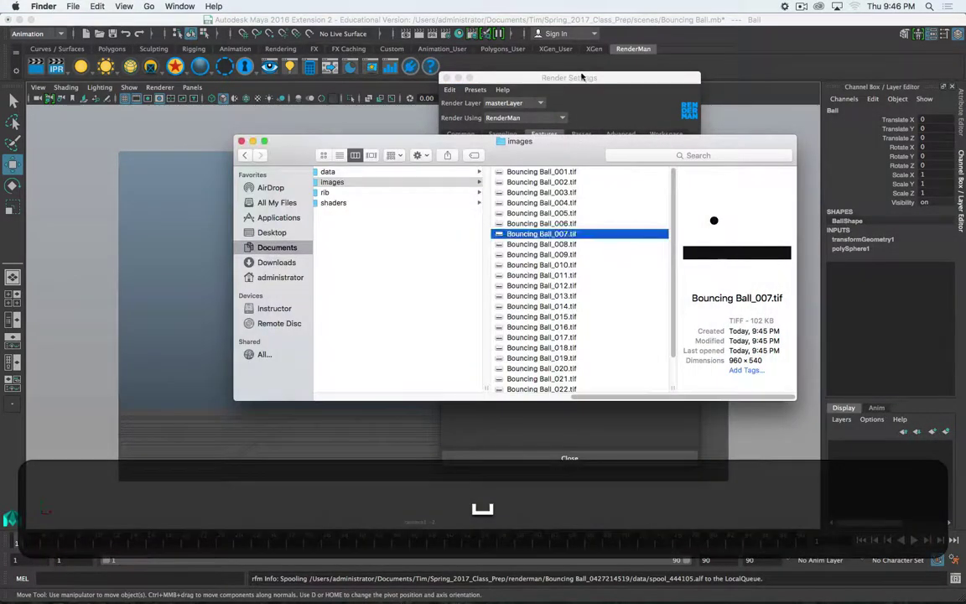
left_click(582, 76)
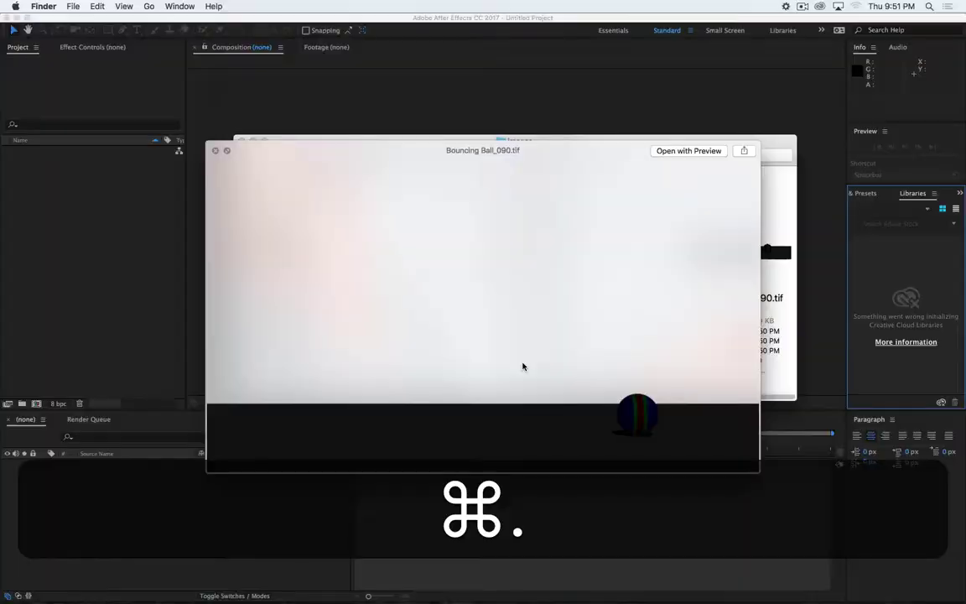
Close the frame preview and move the Finder window aside, minimising it
key("space")
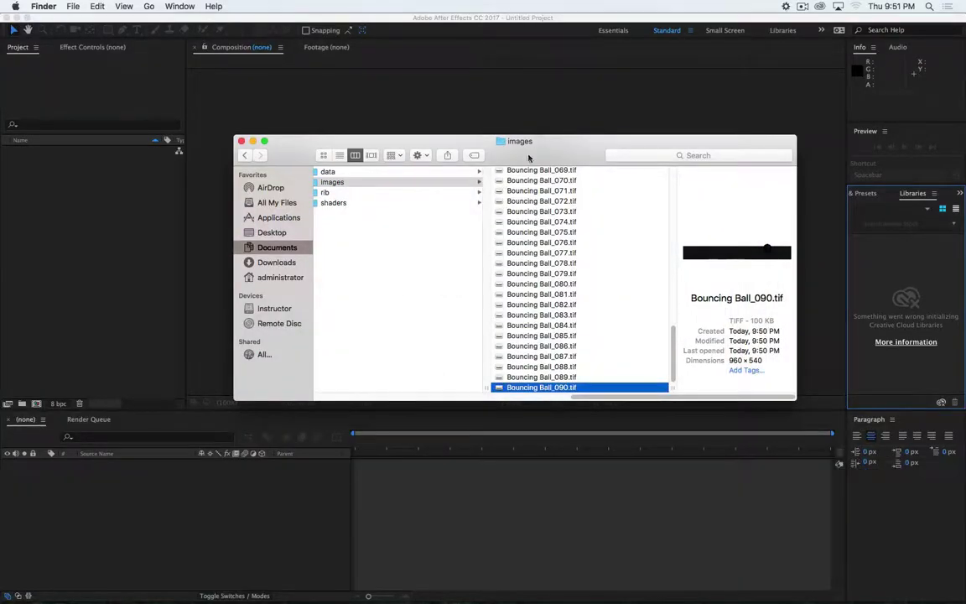
left_click_drag(403, 141, 180, 320)
key("super+m")
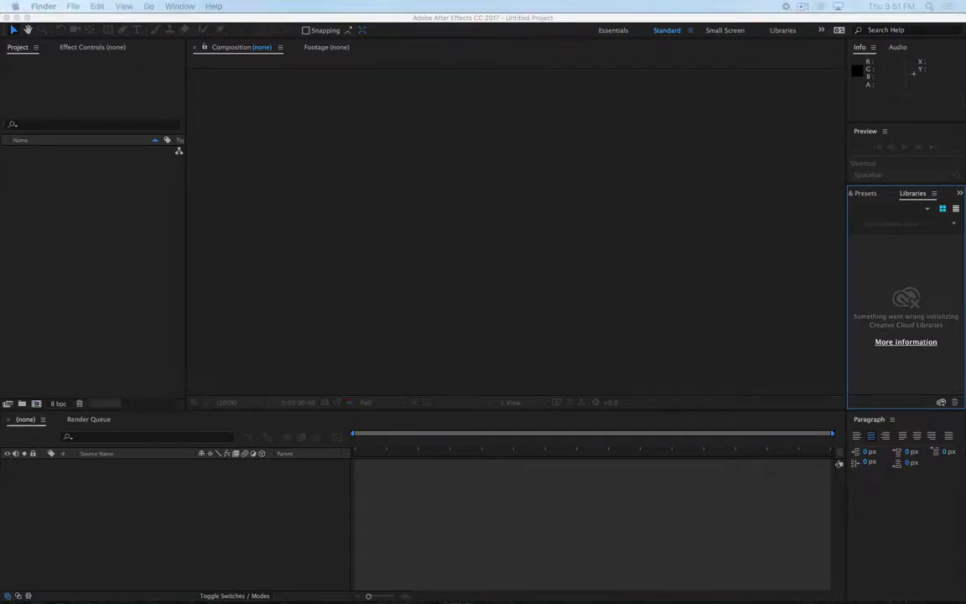
In After Effects, set the disk-cache warning to once per session and start a new empty project
left_click(530, 310)
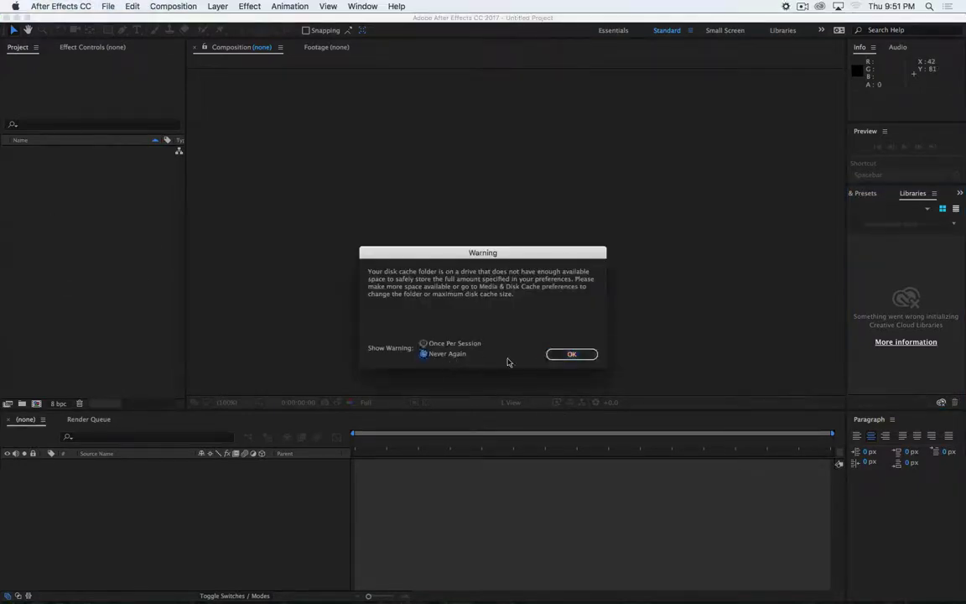
left_click(458, 353)
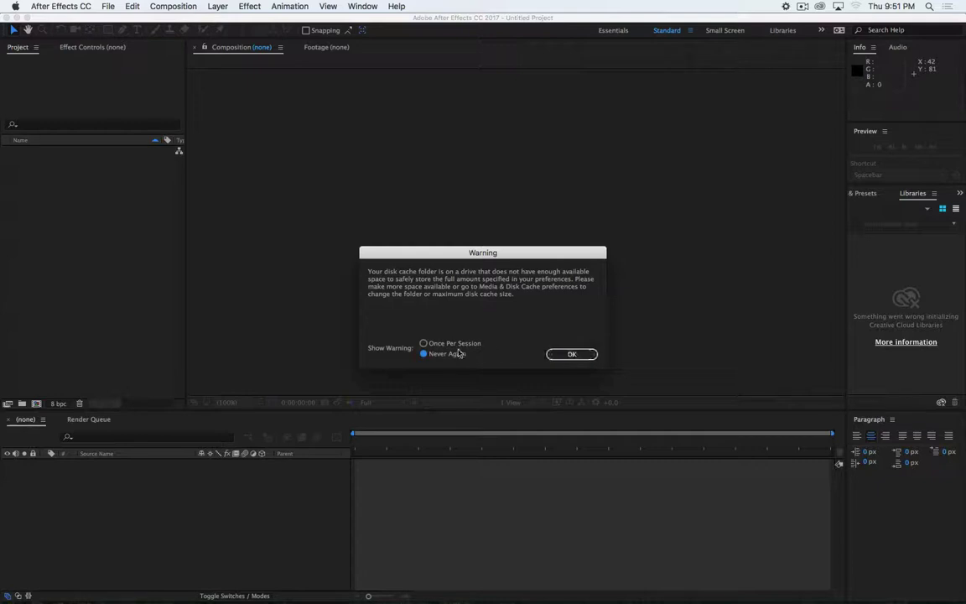
left_click(557, 354)
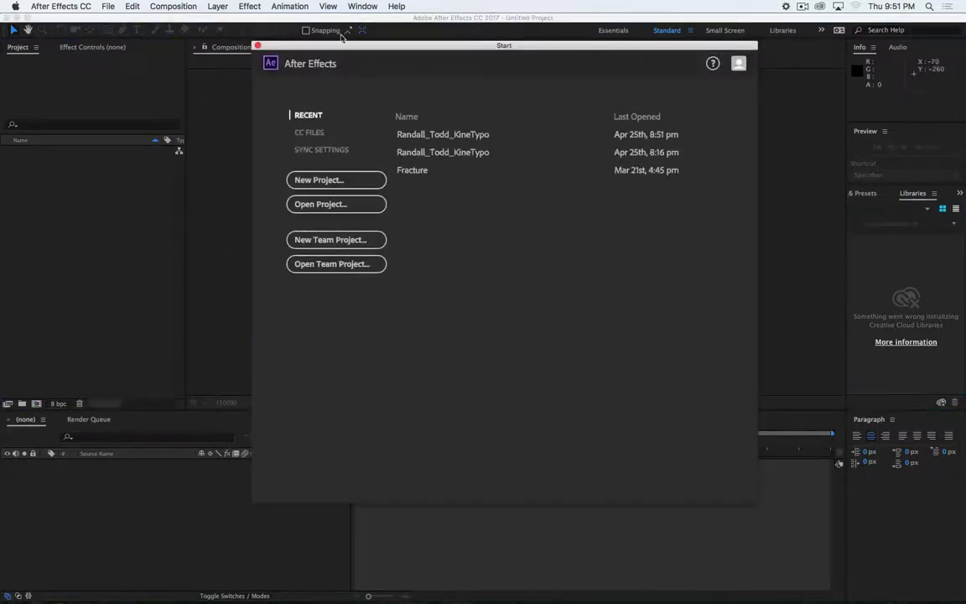
left_click(335, 182)
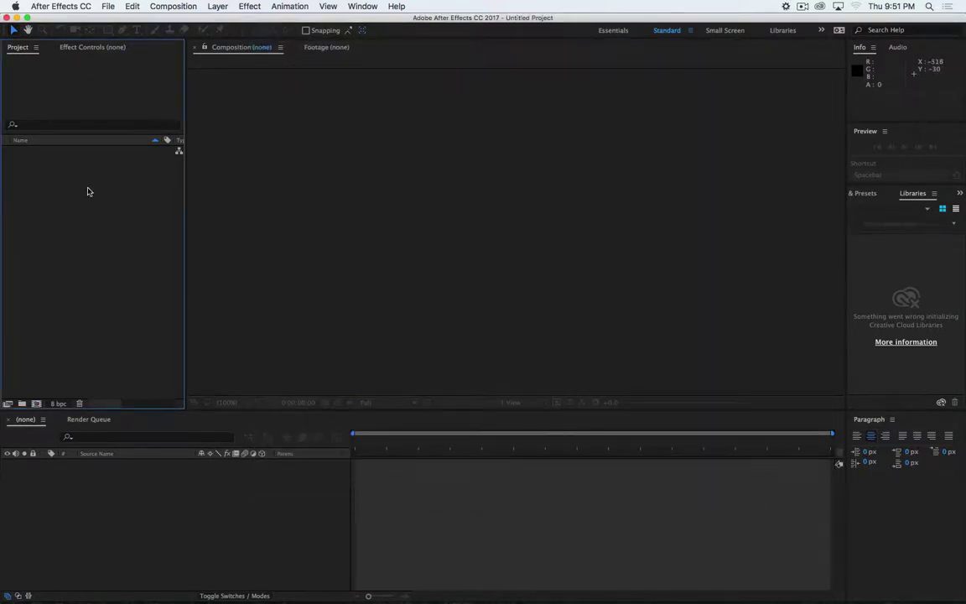
In the Import dialog, browse to renderman > Bouncing Ball > images and select Bouncing Ball_001.tif
key("super+o")
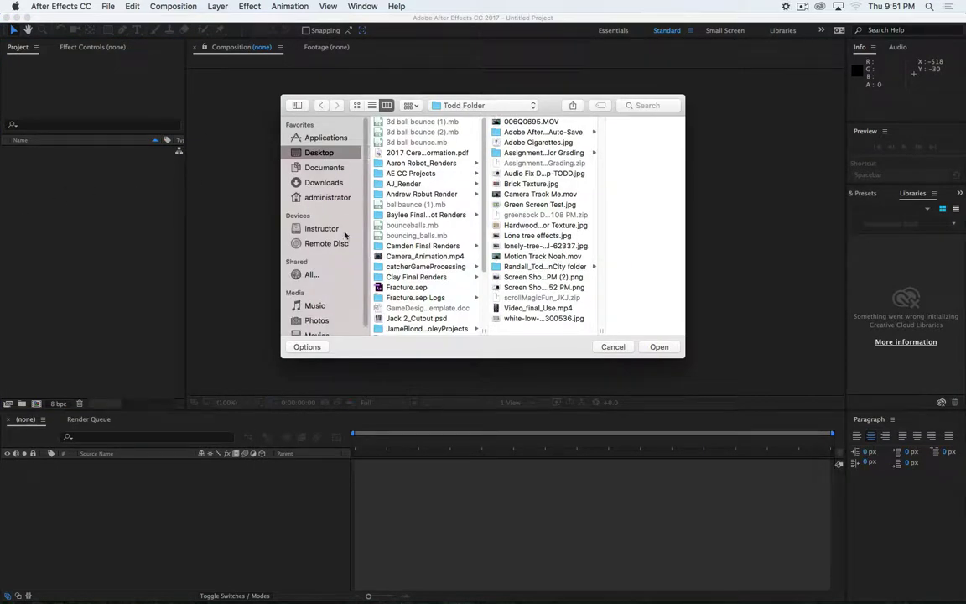
left_click(324, 168)
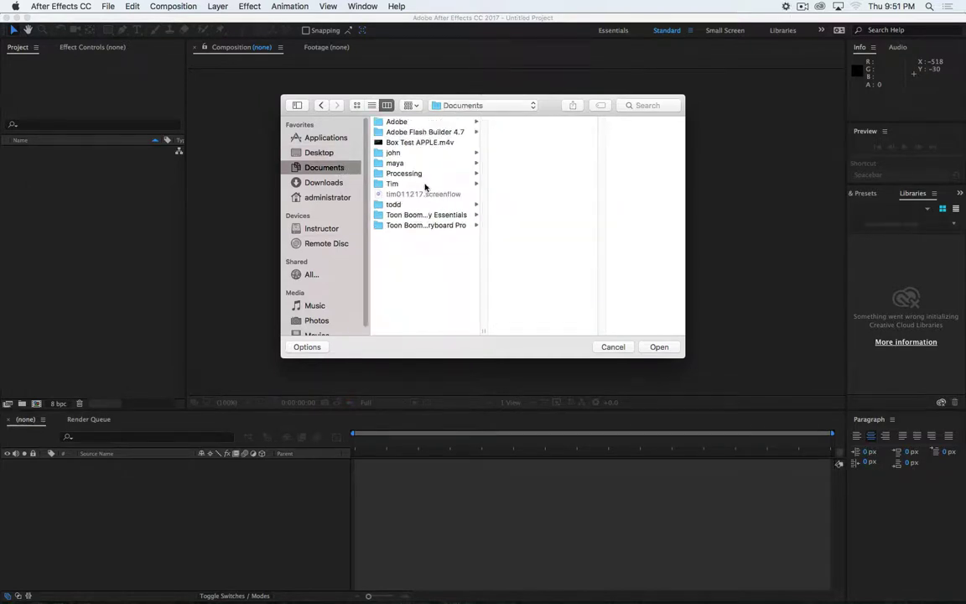
left_click(410, 184)
left_click(544, 204)
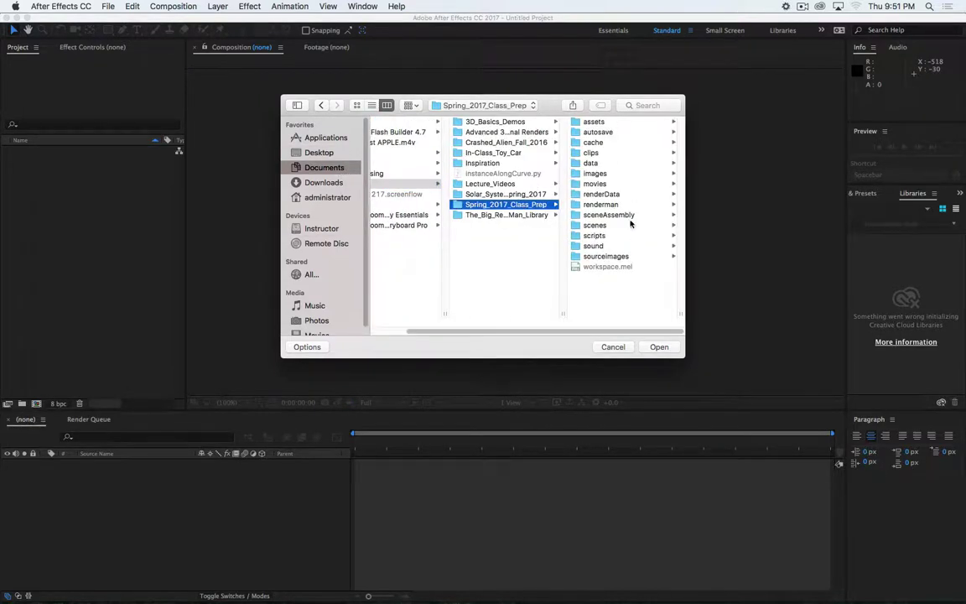
left_click(623, 204)
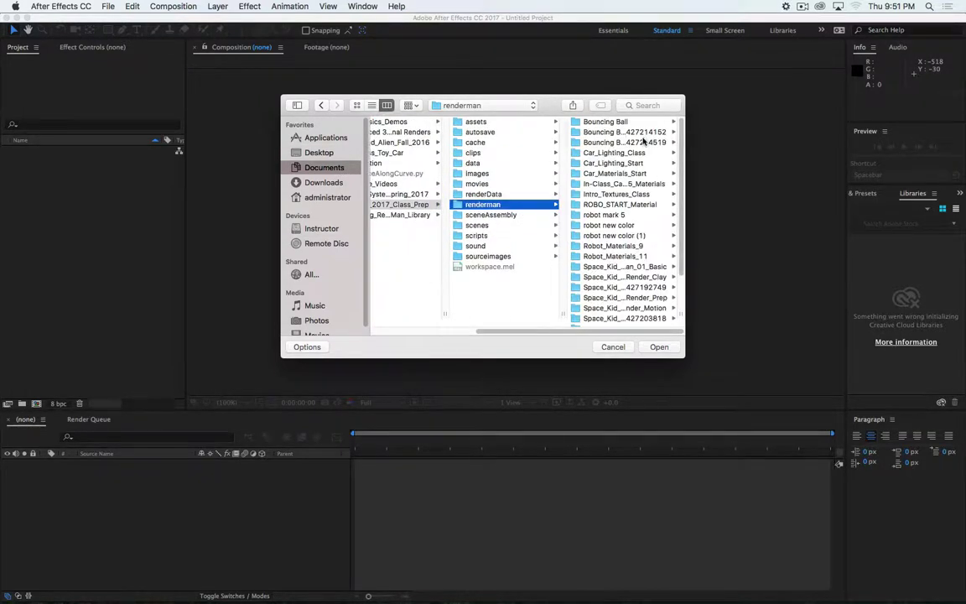
left_click(643, 143)
left_click(631, 132)
left_click(630, 122)
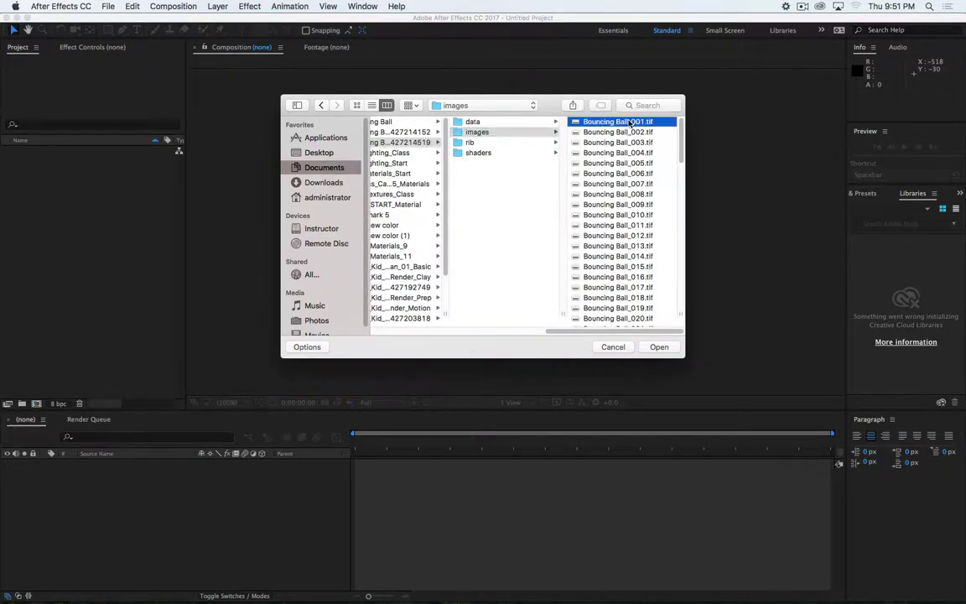
Import the frames as a TIFF sequence, interpreting the alpha as straight
scroll(516, 270, "down", 10)
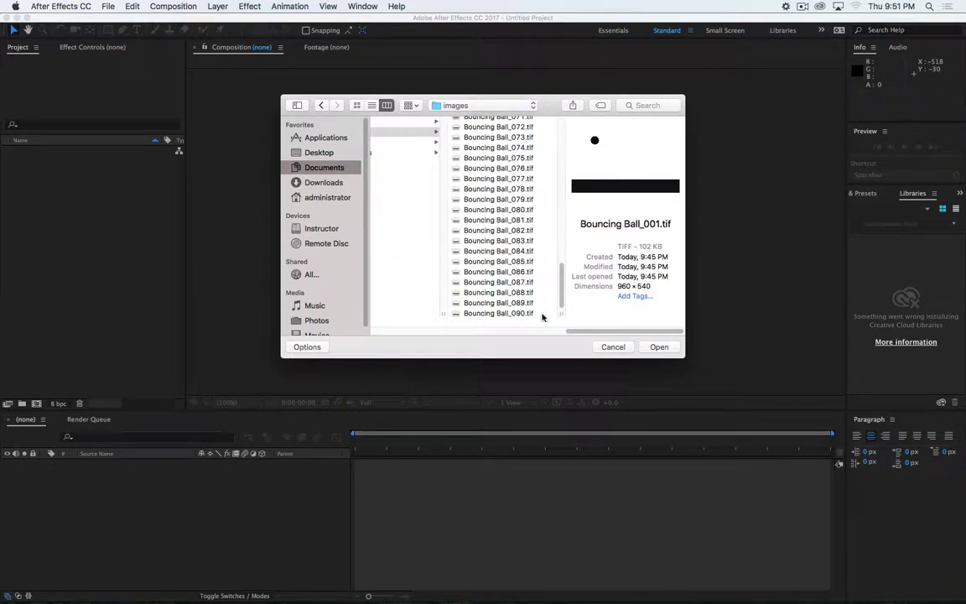
left_click(309, 346)
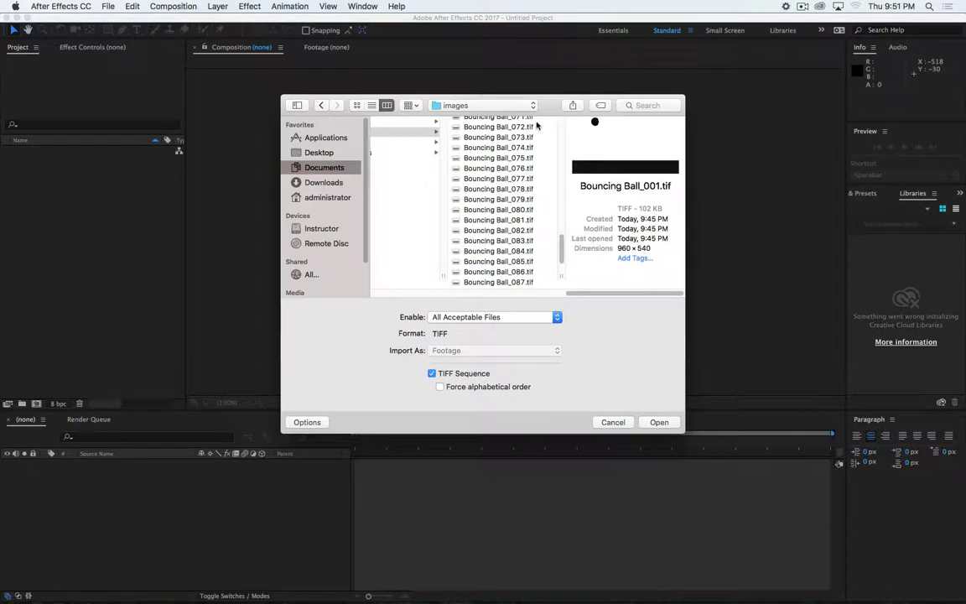
scroll(514, 143, "up", 10)
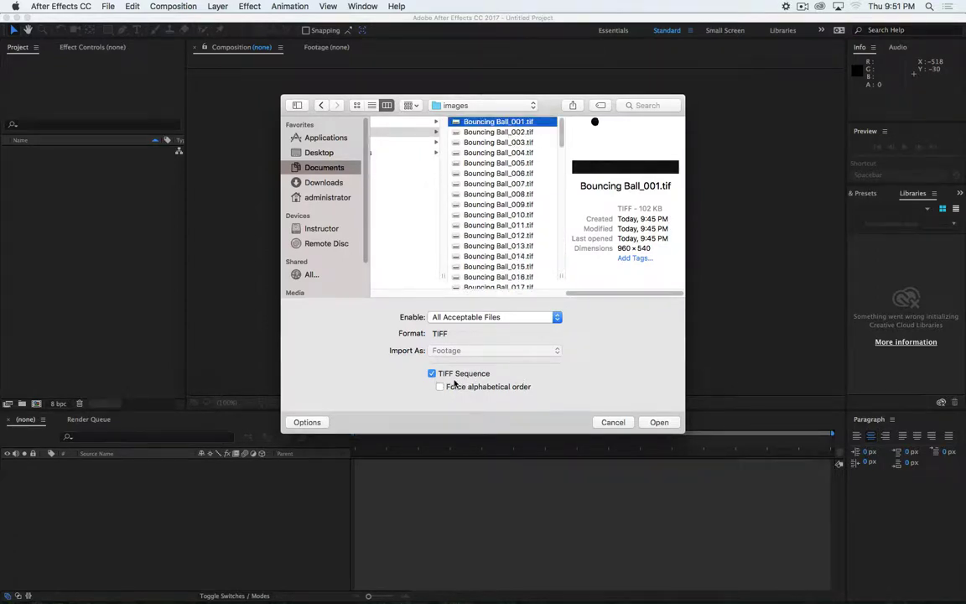
left_click(659, 423)
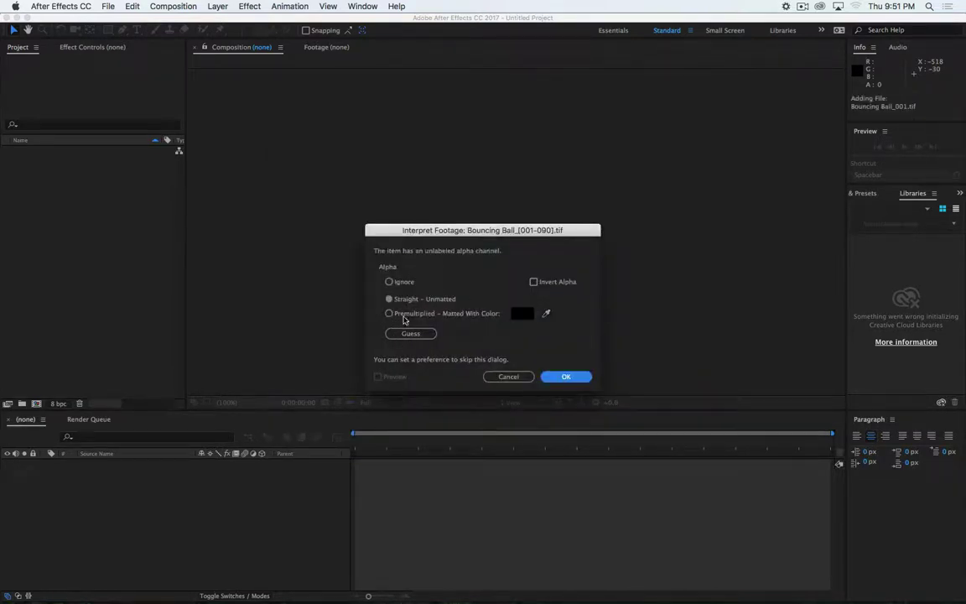
left_click(566, 378)
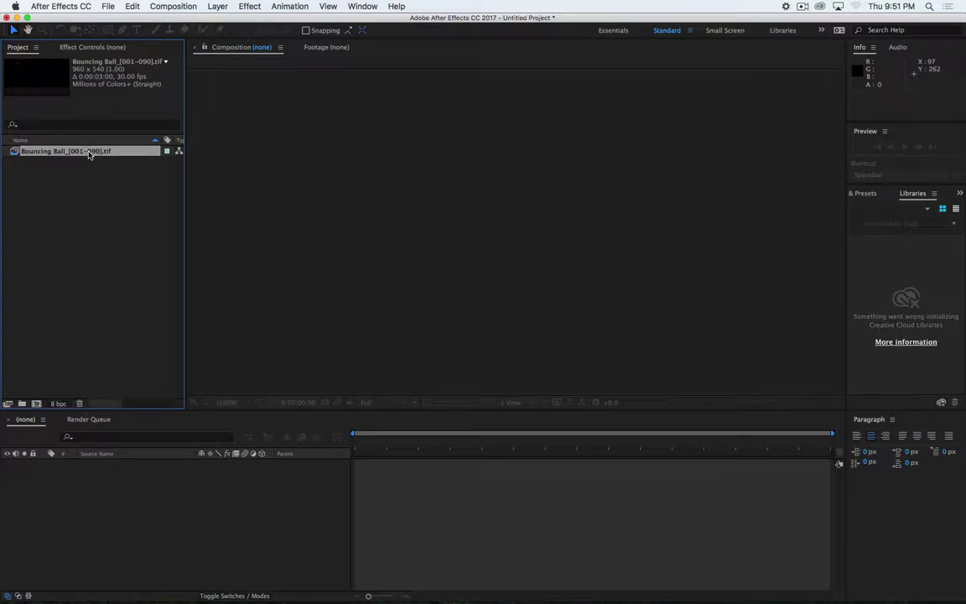
Make a Bouncing Ball comp from the footage with New Comp from Selection and preview its playback
right_click(13, 153)
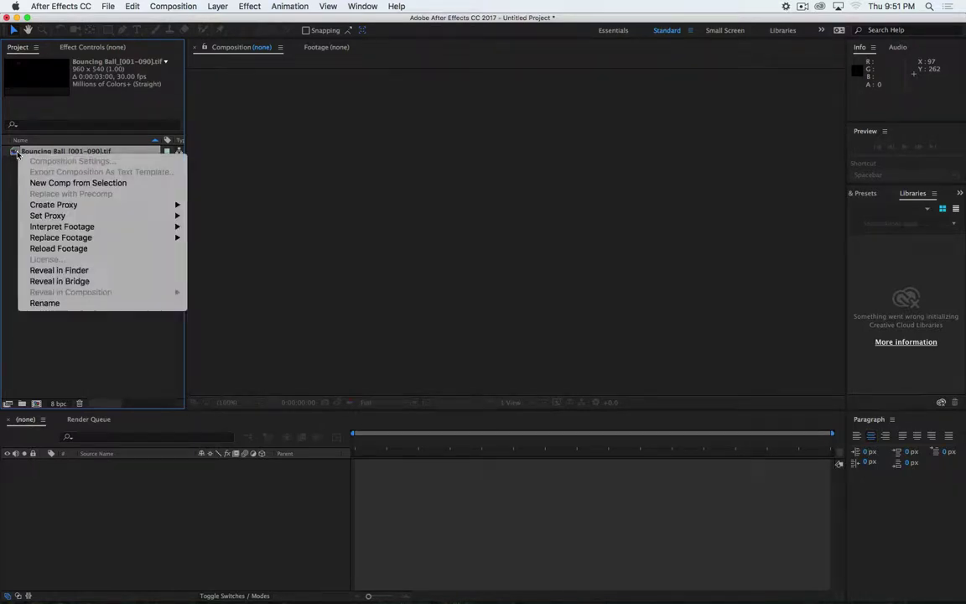
left_click(78, 183)
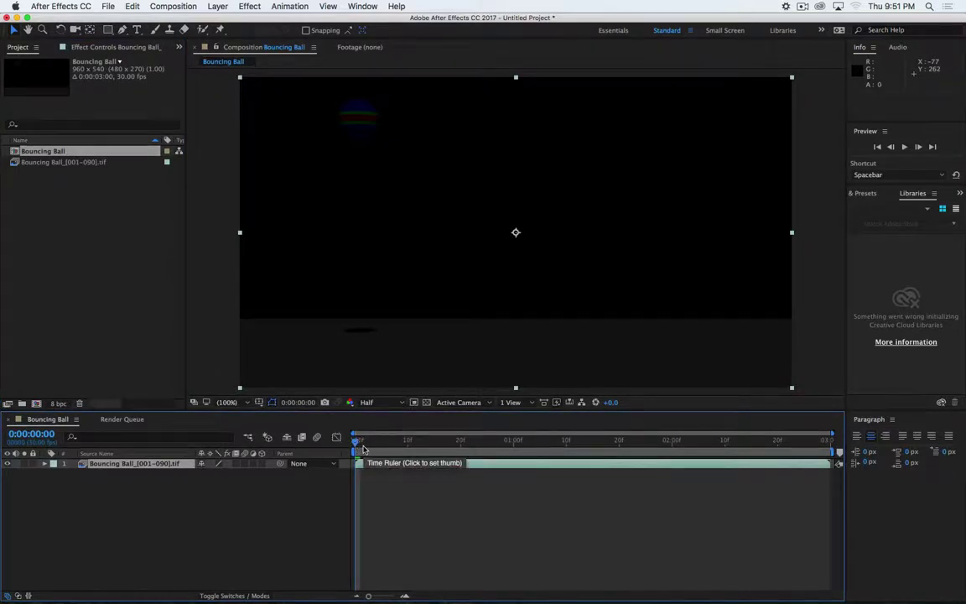
key("space")
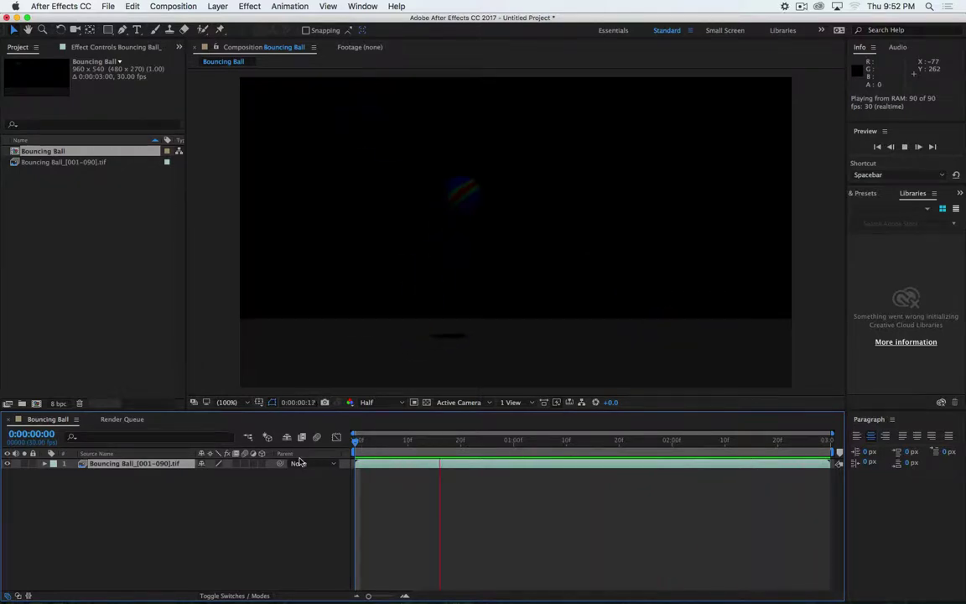
key("space")
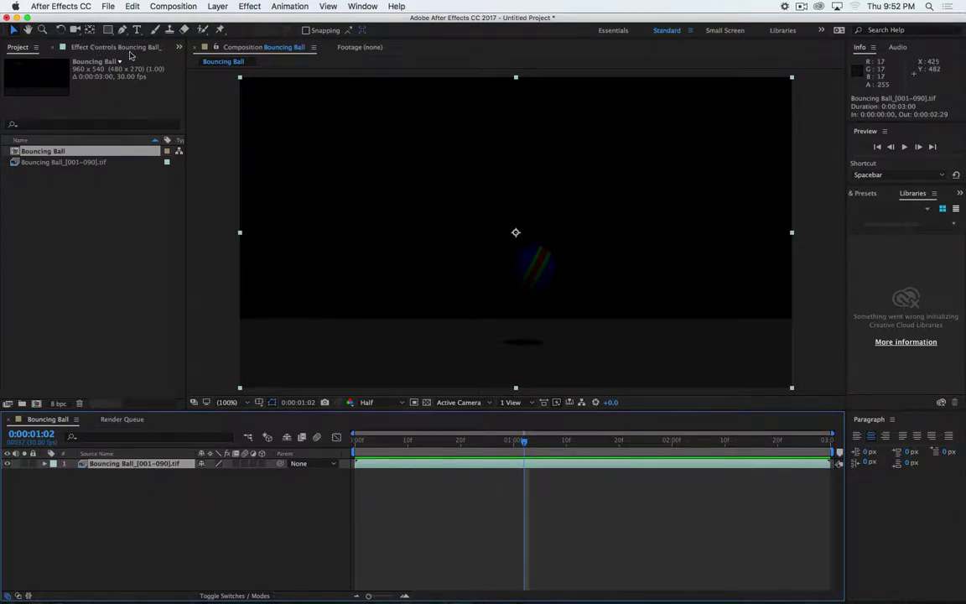
Apply Color Correction > Curves to the ball footage, bow the curve upward, and preview the brighter ball
left_click(252, 6)
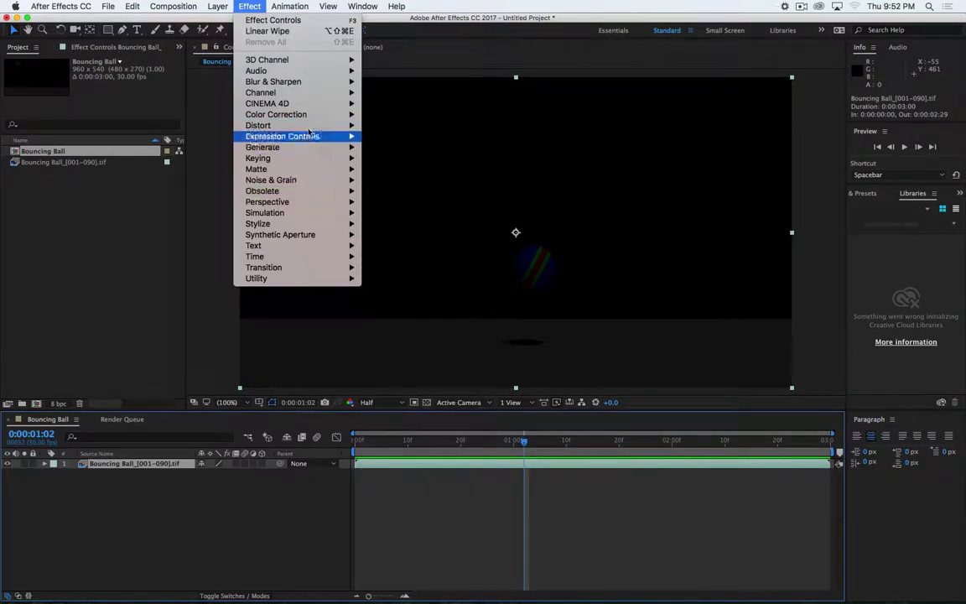
mouse_move(290, 114)
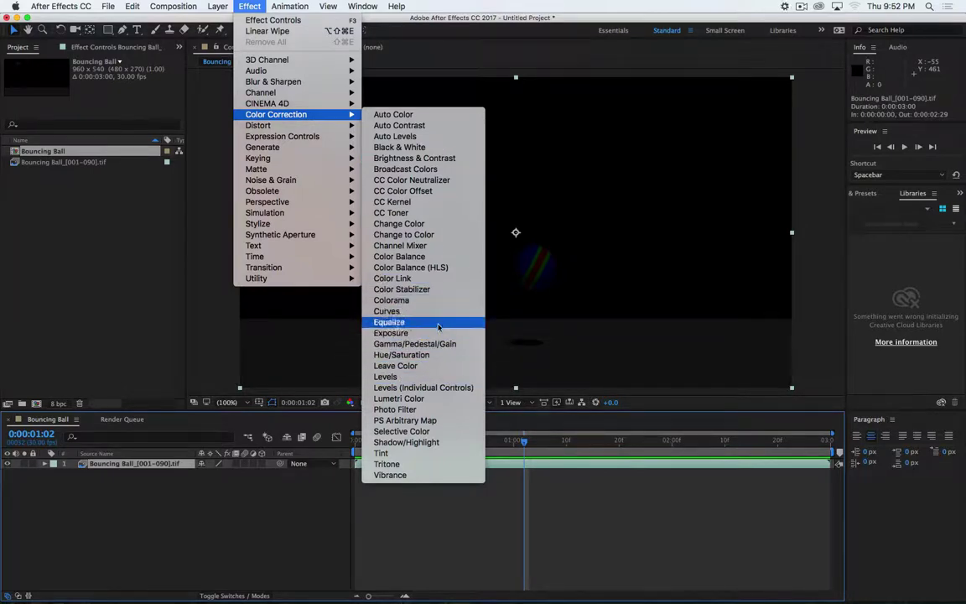
left_click(390, 311)
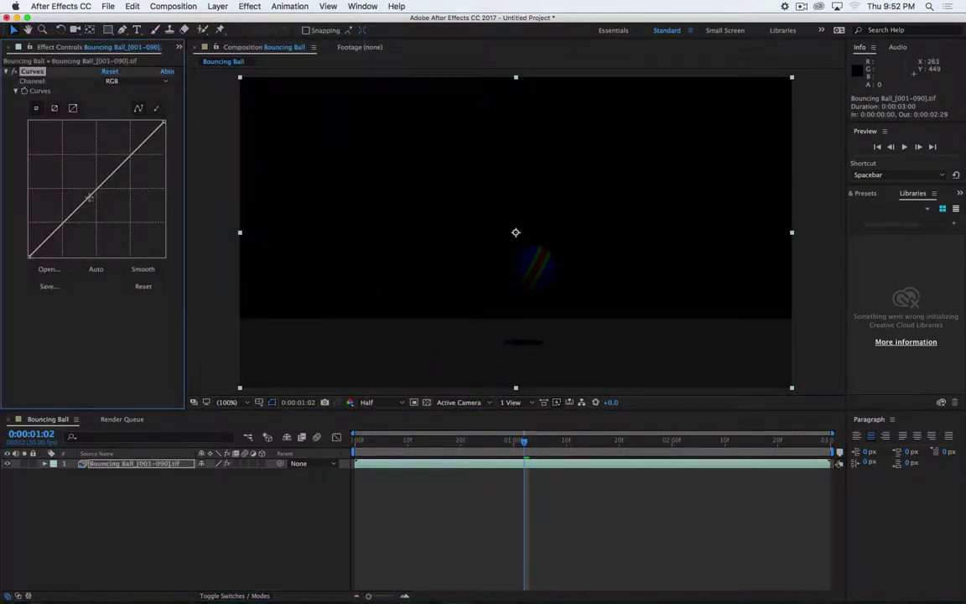
left_click_drag(93, 193, 55, 196)
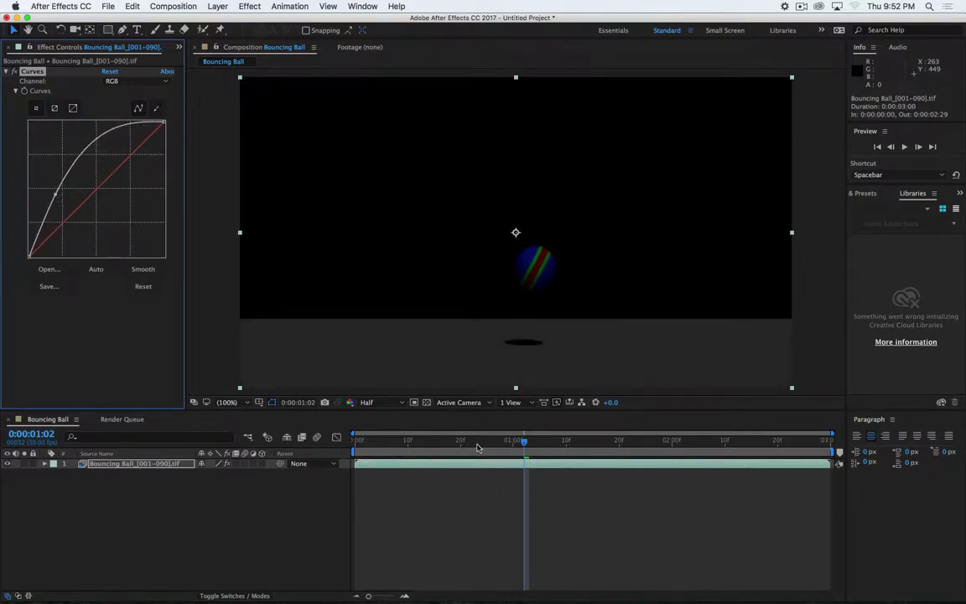
key("space")
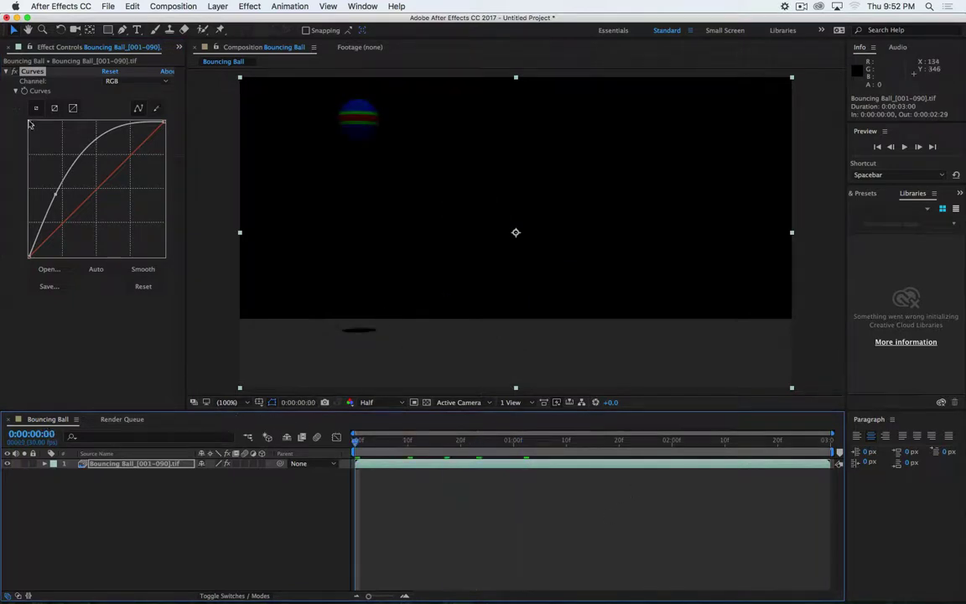
left_click(172, 6)
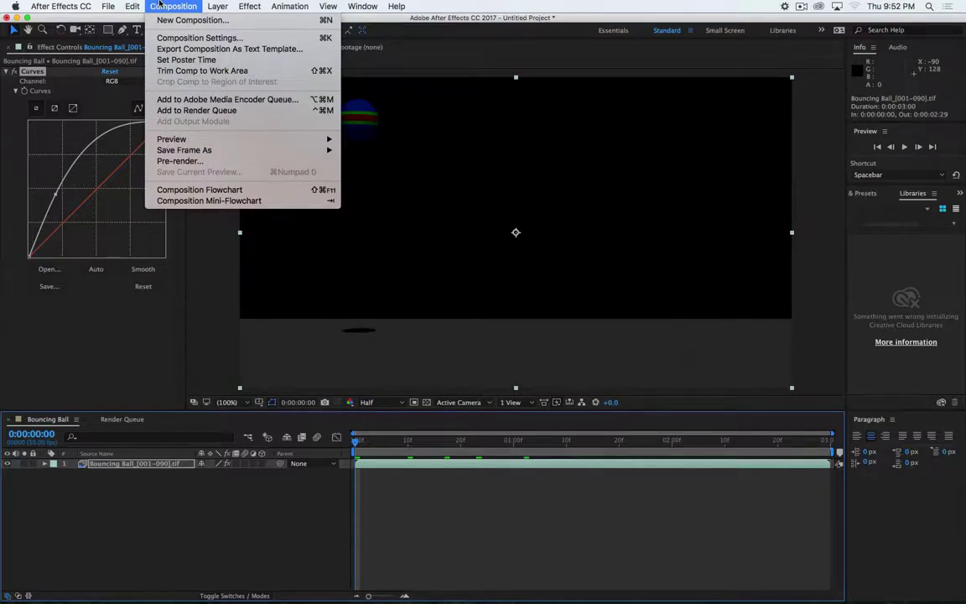
Remove the accidentally queued Bouncing Ball comp from the Render Queue and return to its timeline
left_click(291, 110)
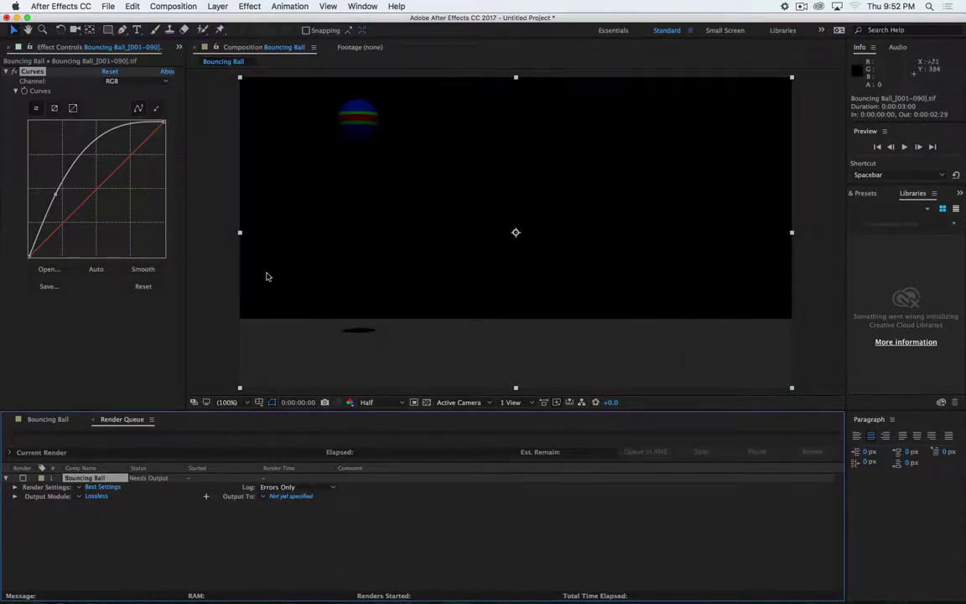
left_click(217, 6)
key("Escape")
key("Delete")
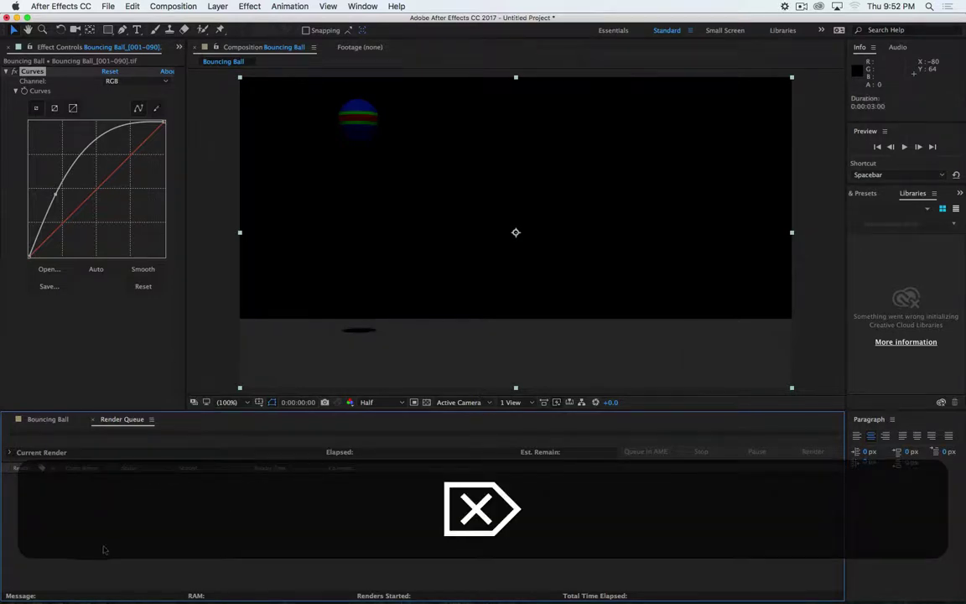
left_click(56, 425)
Add a light gray D3D3D3 solid, Light Gray Solid 1, and place it beneath the ball layer
key("super+y")
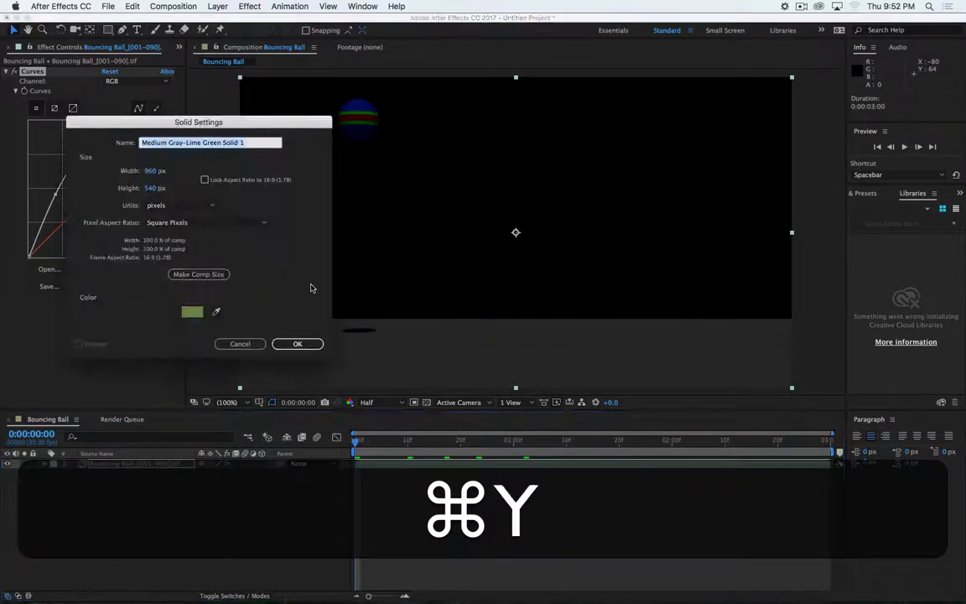
left_click(201, 313)
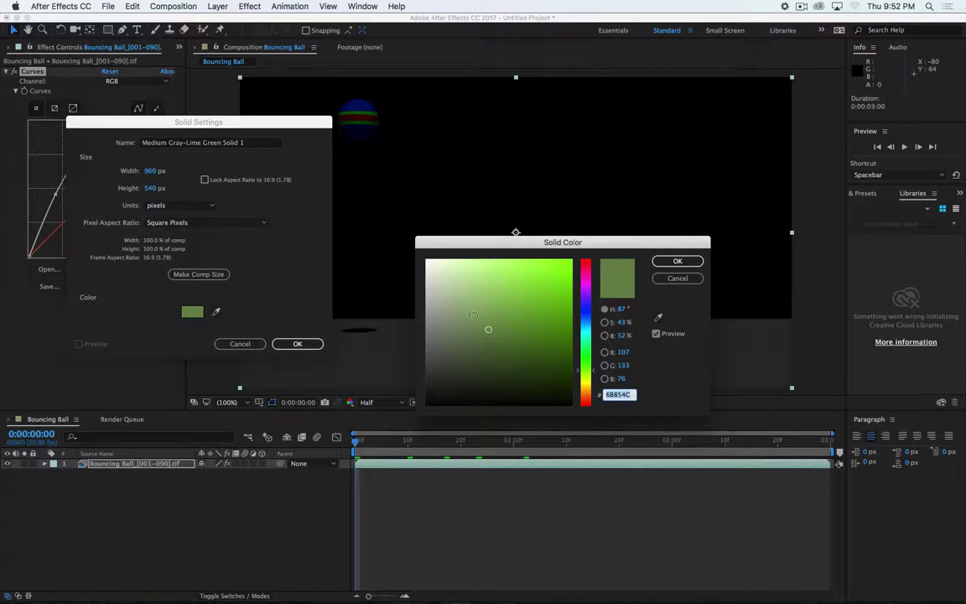
mouse_move(473, 316)
left_mouse_down()
mouse_move(395, 308)
mouse_move(384, 284)
left_mouse_up()
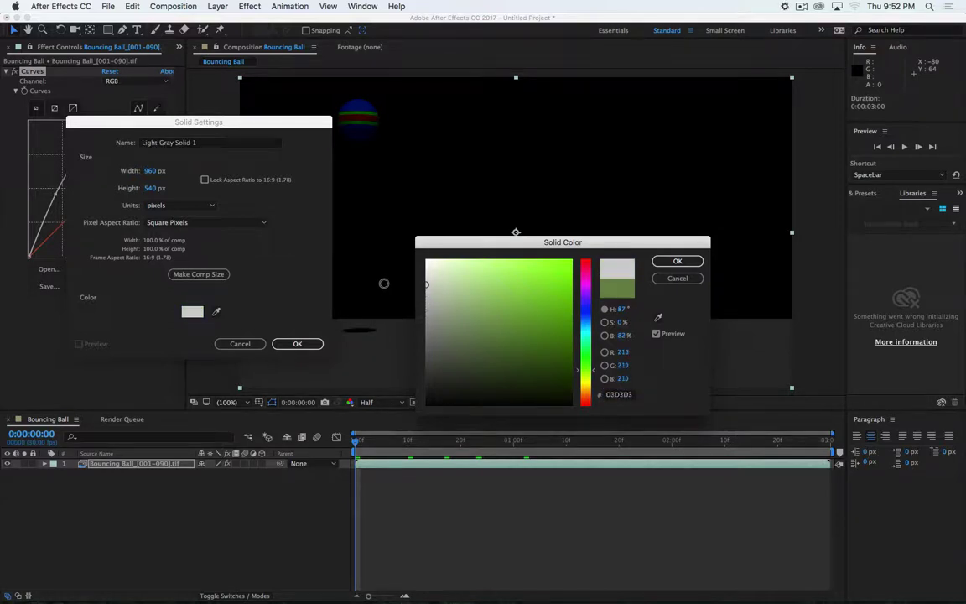
left_click(677, 261)
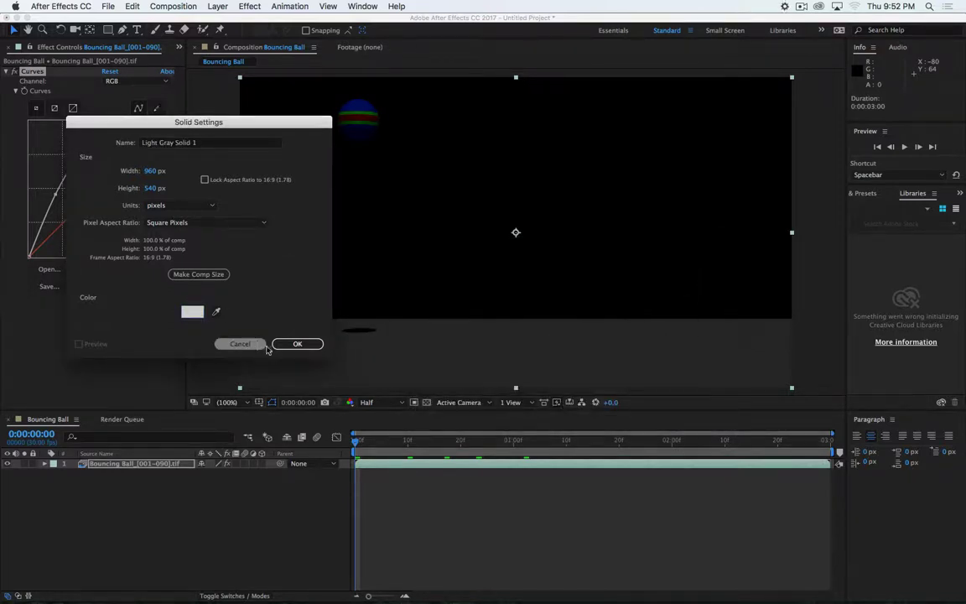
left_click(278, 345)
left_click_drag(117, 464, 106, 495)
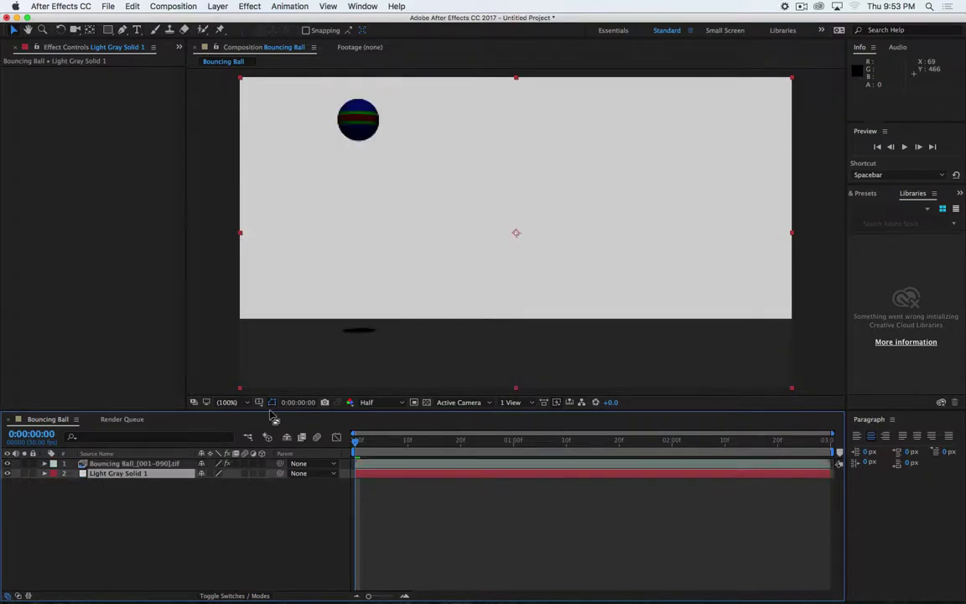
left_click(117, 464)
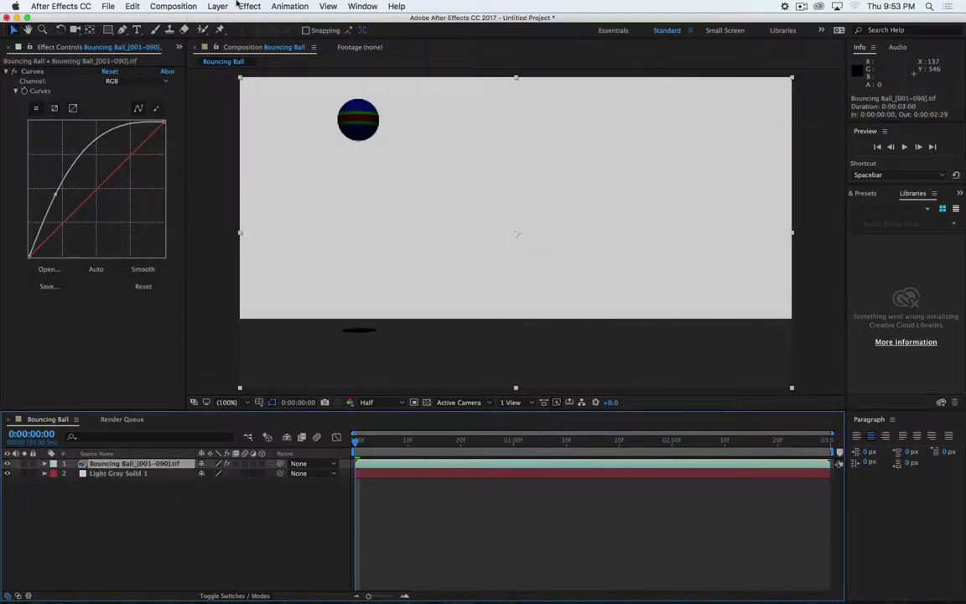
Apply an Exposure effect to the ball footage and raise its Exposure value to 6.58
left_click(251, 6)
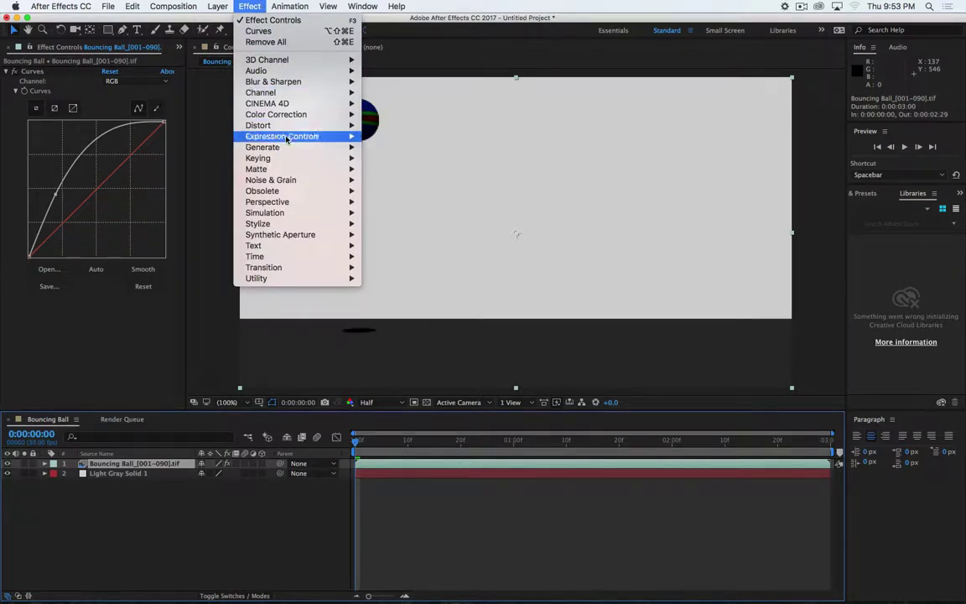
mouse_move(308, 117)
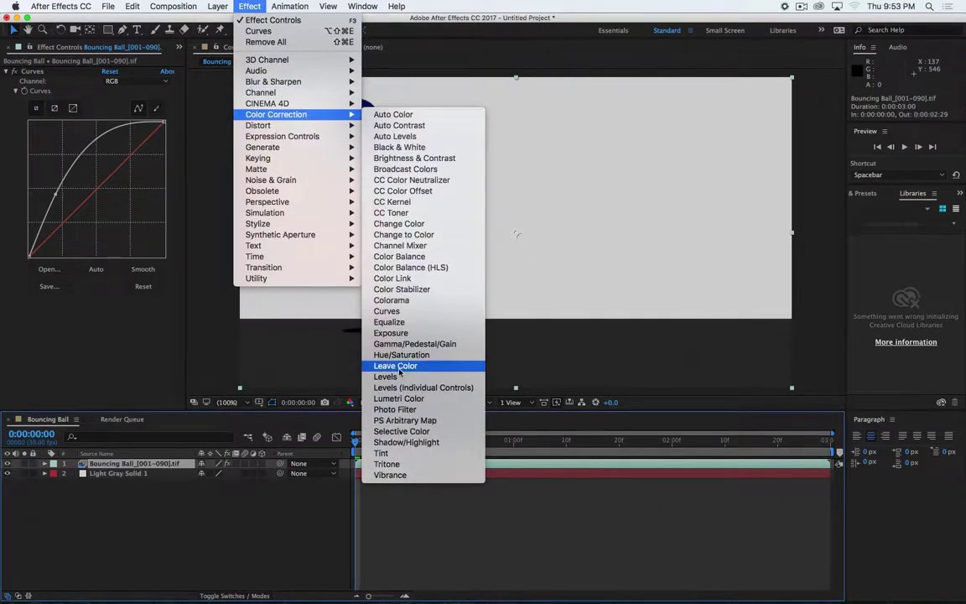
left_click(387, 333)
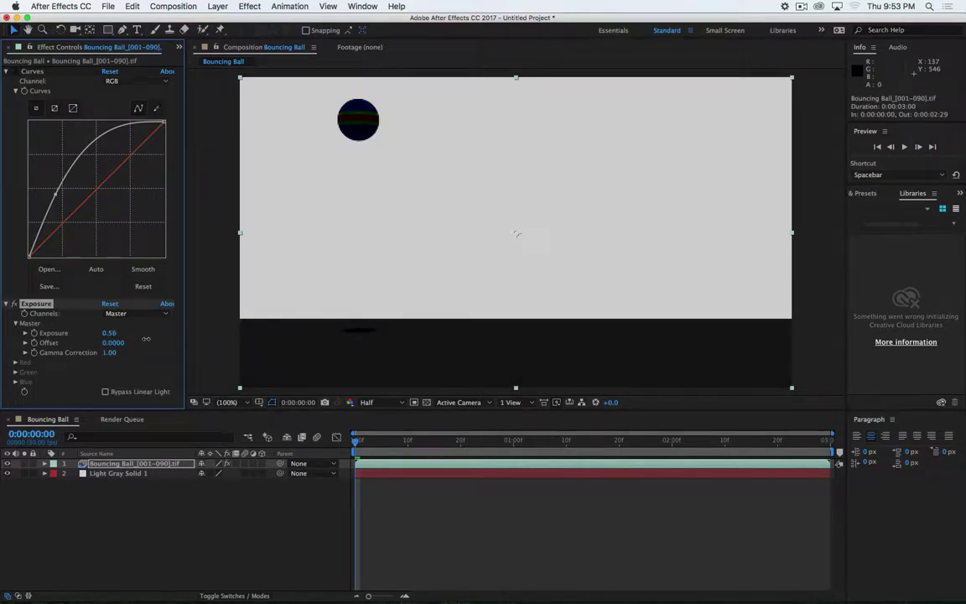
left_click_drag(108, 334, 176, 343)
left_click(33, 71)
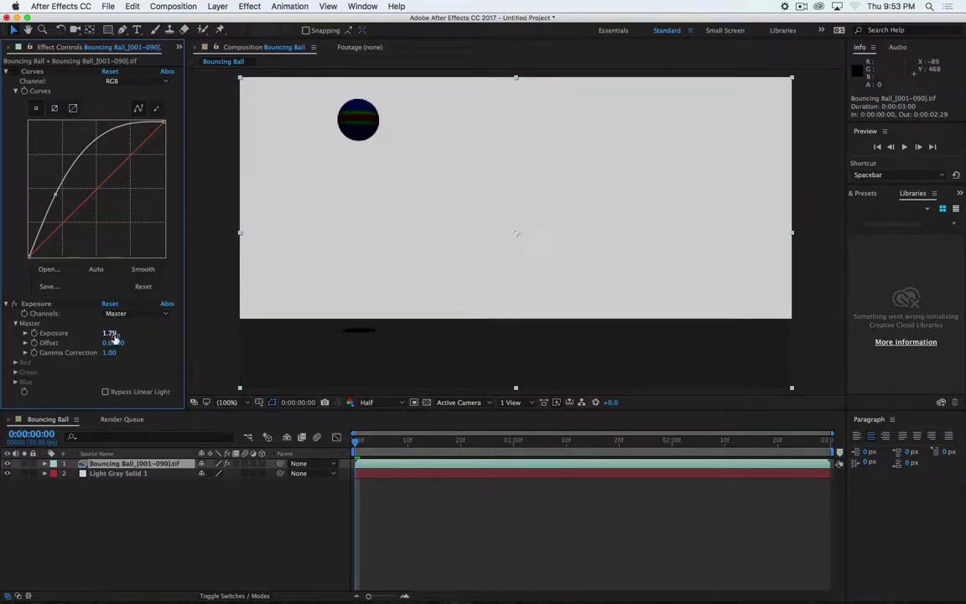
left_click_drag(107, 334, 452, 346)
left_click_drag(404, 346, 419, 346)
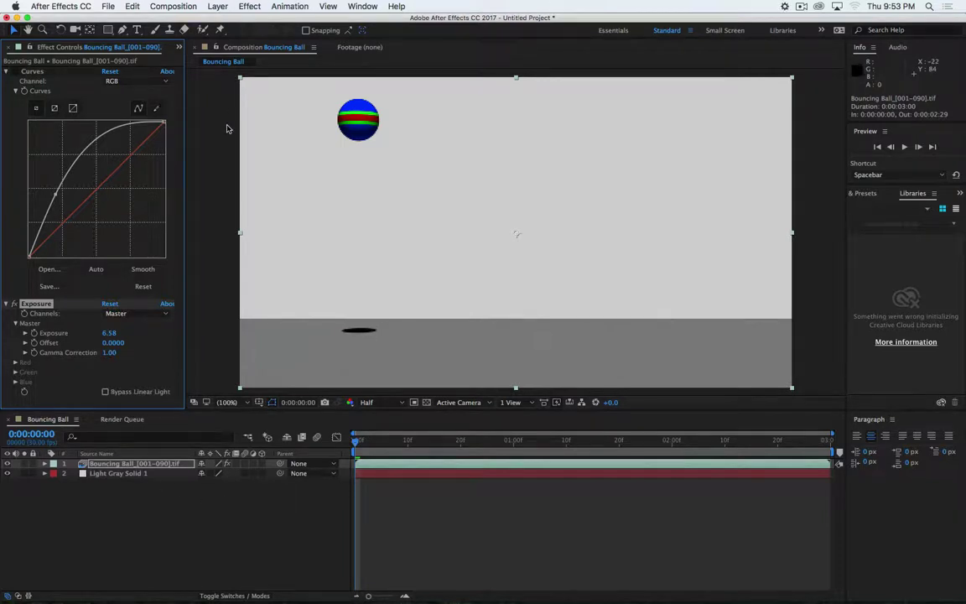
Queue Bouncing Ball for rendering with a QuickTime output module using the H.264 codec
key("ctrl+super+m")
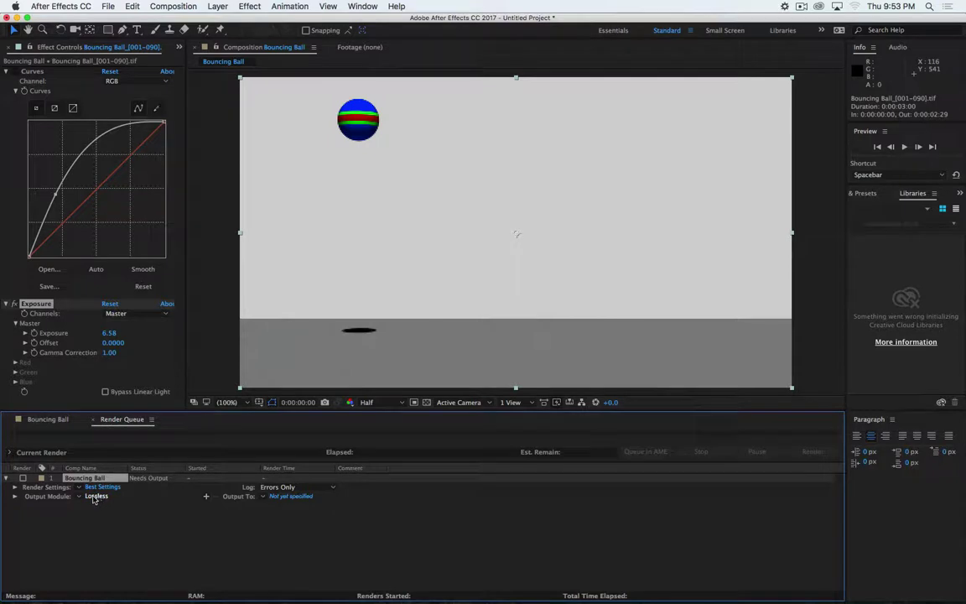
left_click(96, 496)
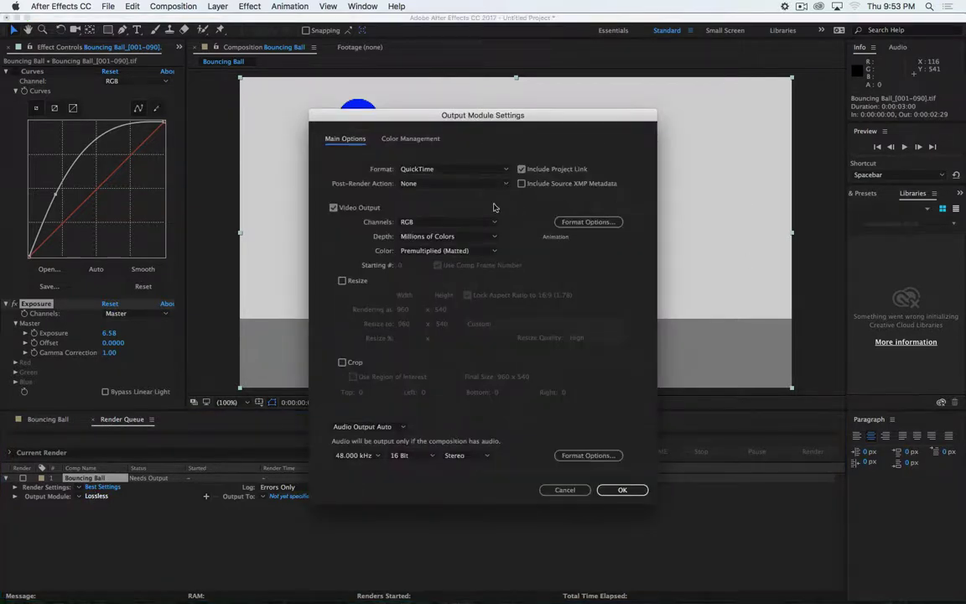
left_click(562, 224)
left_click(270, 82)
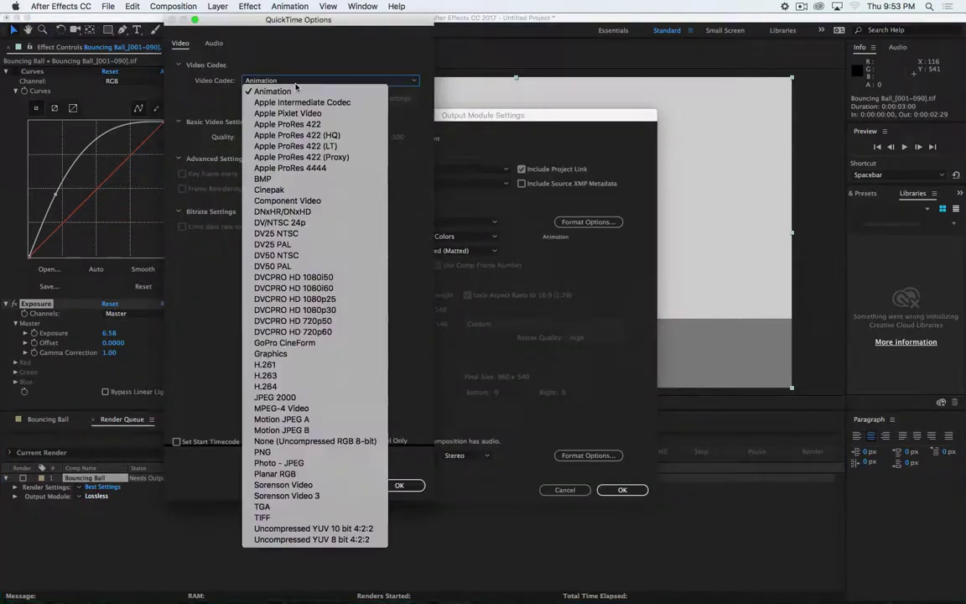
left_click(361, 387)
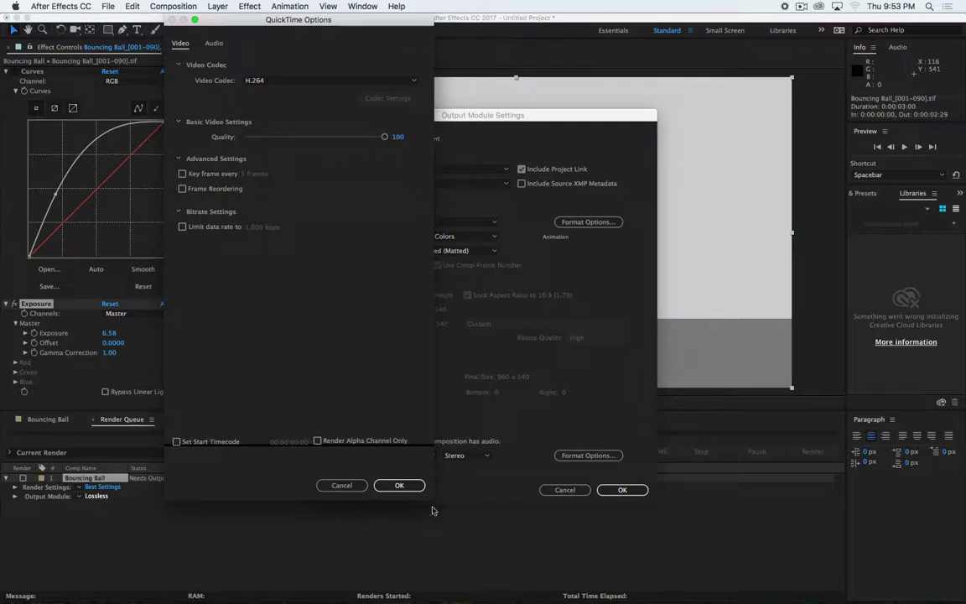
left_click(400, 485)
left_click(620, 491)
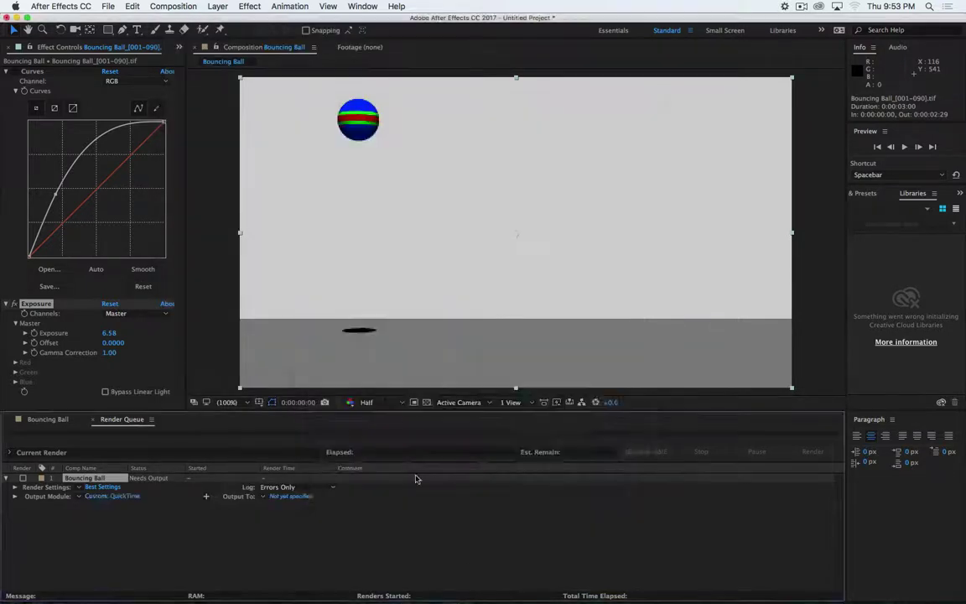
Save the output as Bouncing Ball.mov in Solar_System_Spring_2017's movies folder and render it
left_click(291, 497)
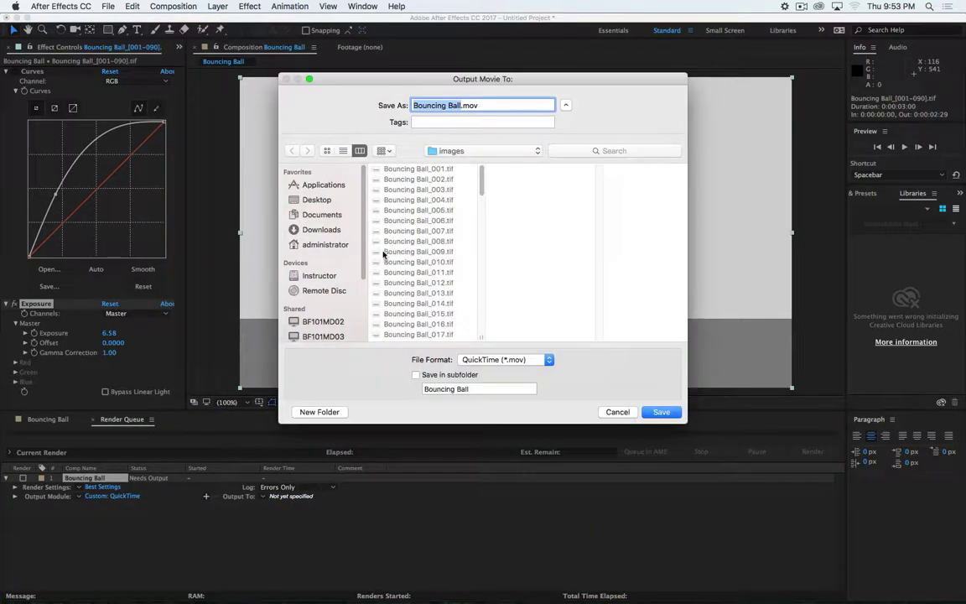
left_click(321, 230)
left_click(331, 216)
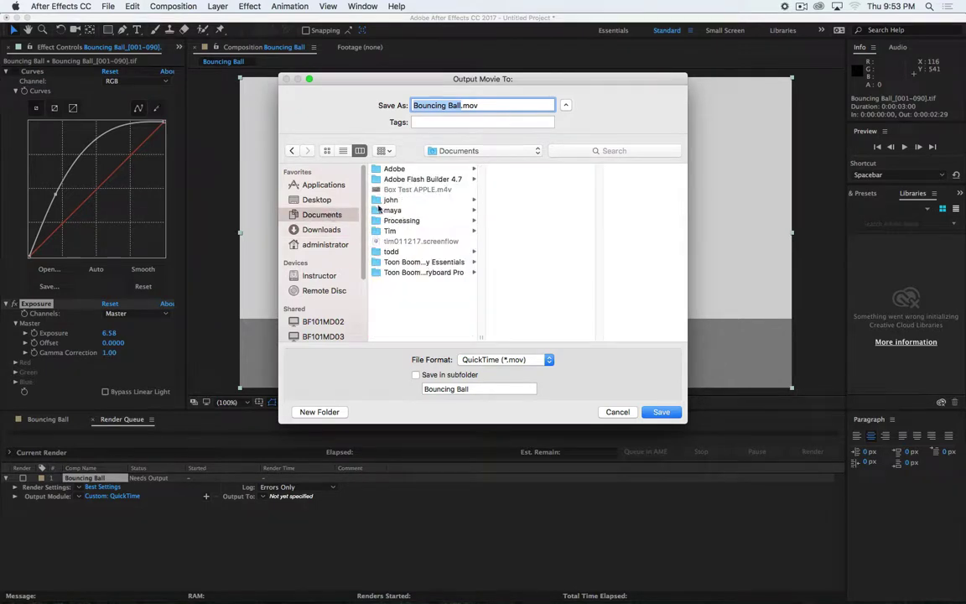
left_click(390, 230)
left_click(534, 251)
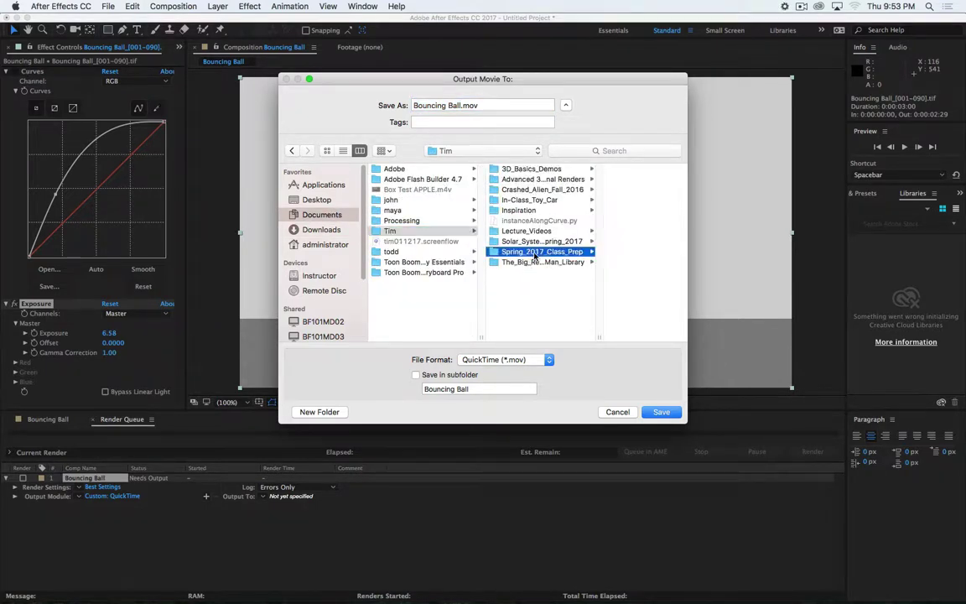
left_click(514, 242)
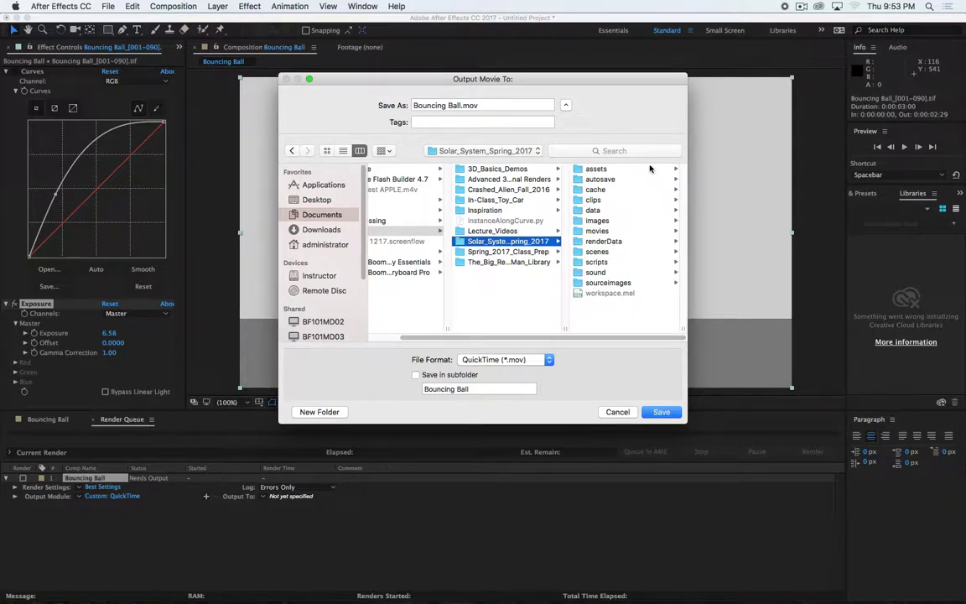
left_click(625, 230)
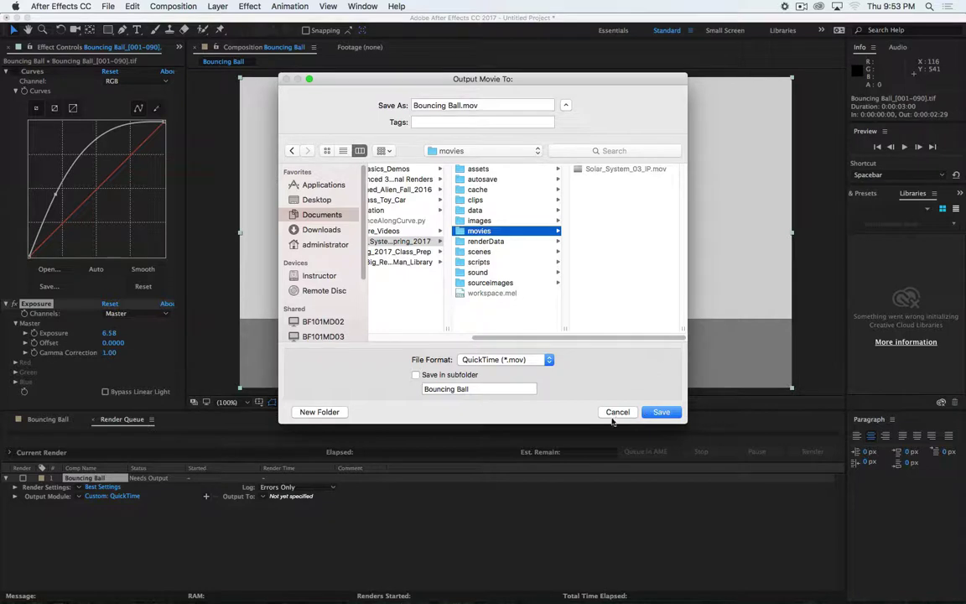
left_click(662, 412)
left_click(801, 452)
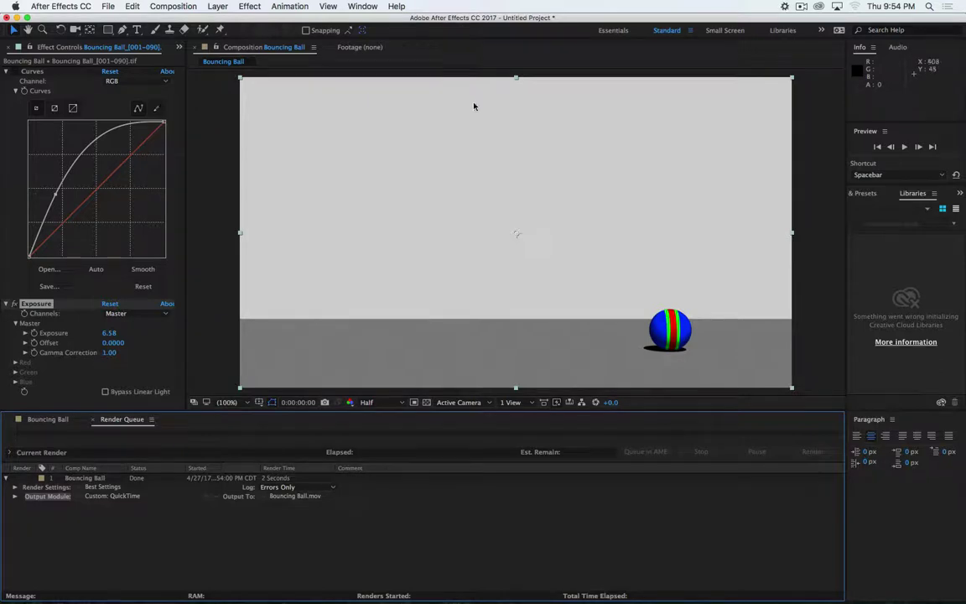
Quit After Effects without saving, save and quit the Maya Bouncing Ball scene, then return to Finder
key("super+q")
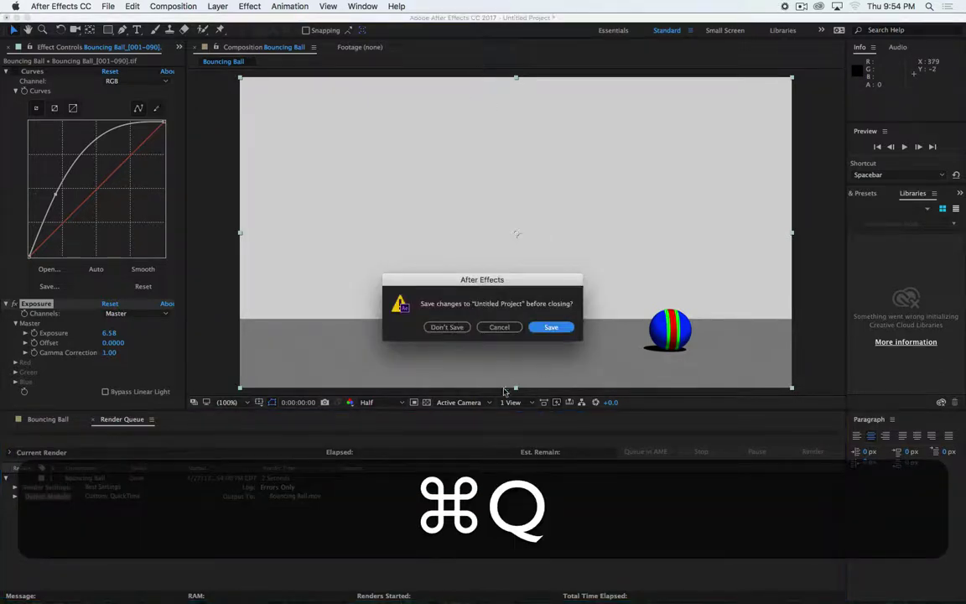
left_click(449, 328)
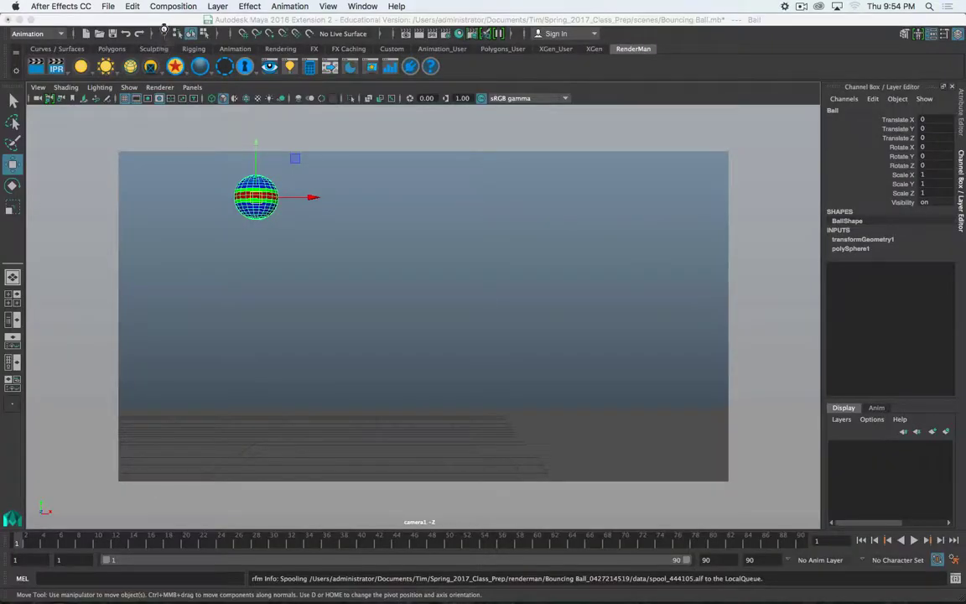
left_click(159, 20)
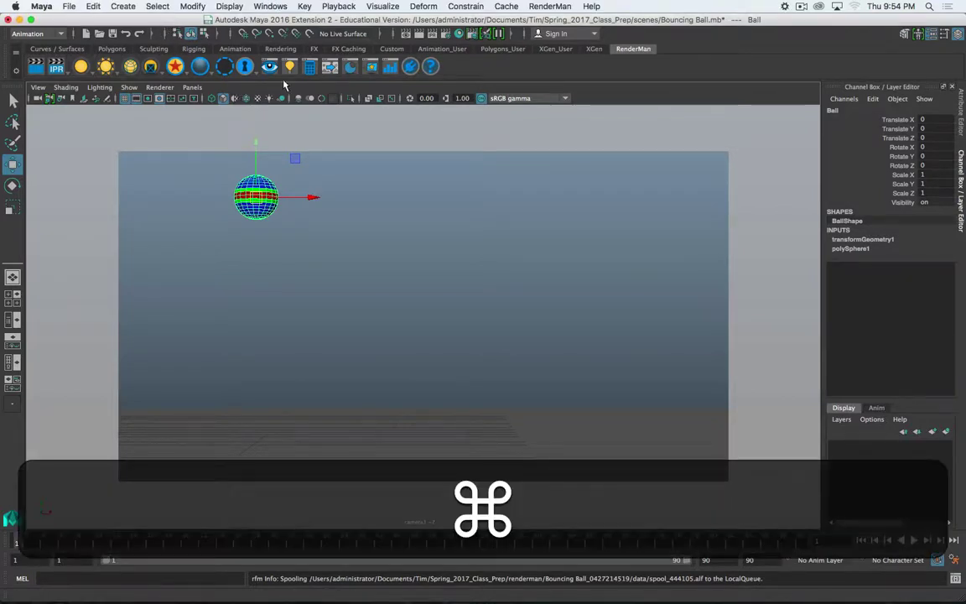
key("super+s")
key("super+q")
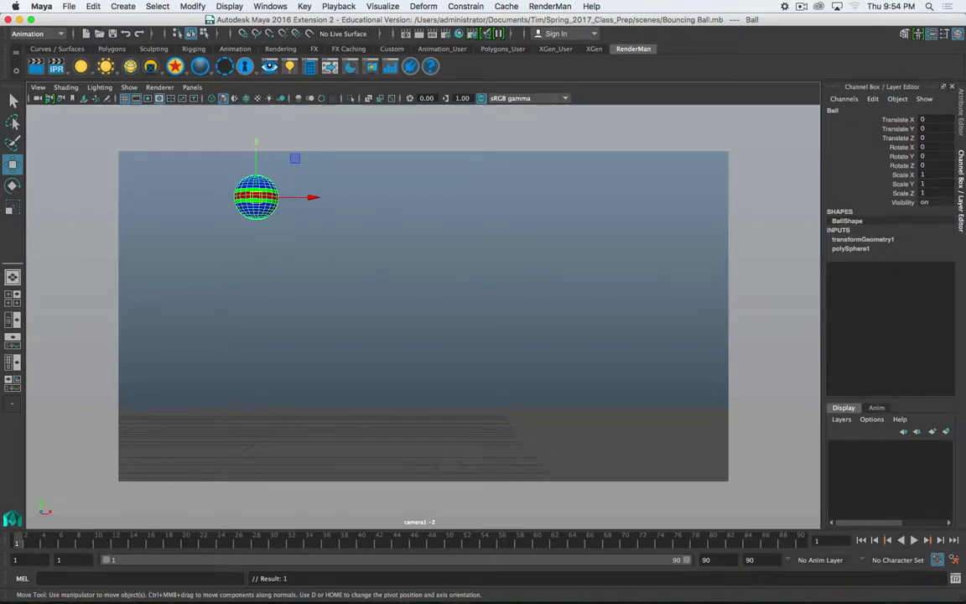
key("super+Tab")
Browse the renderman project's thumbnails and movies folders in column view
left_click(296, 300)
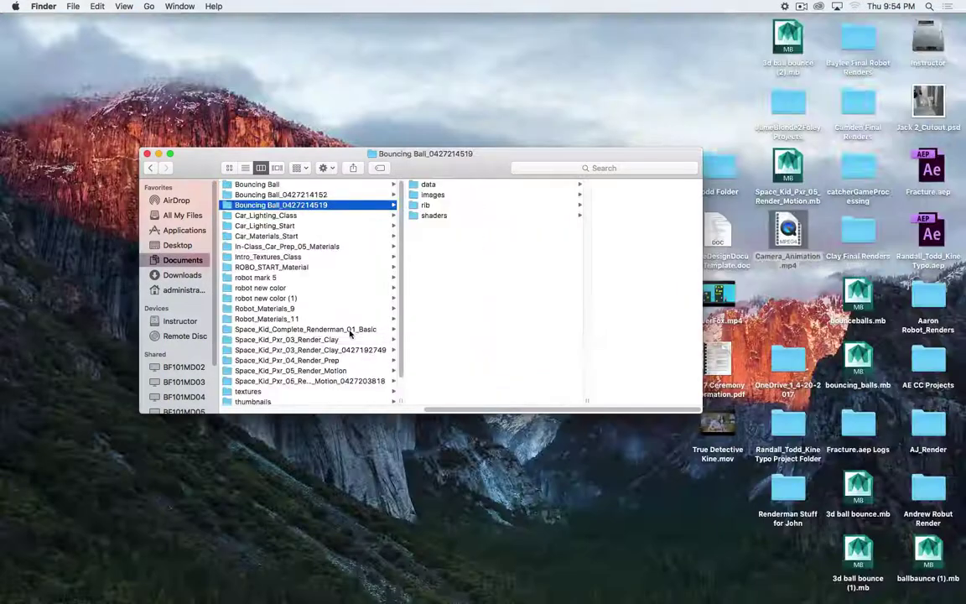
left_click(345, 399)
scroll(399, 409, "left", 2)
left_click_drag(399, 410, 276, 403)
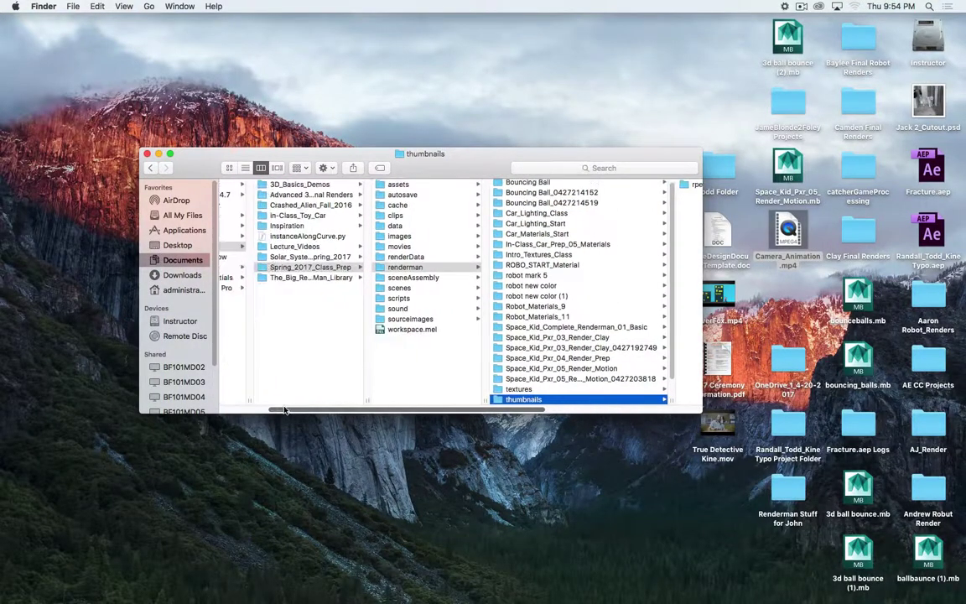
left_click(393, 246)
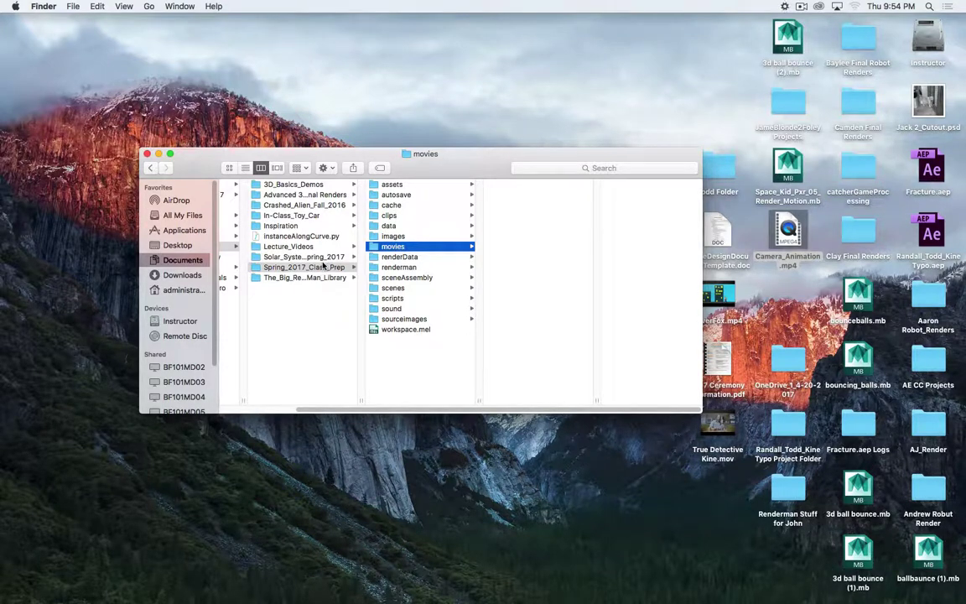
In Spring_2017_Class_Prep, check the renderData, movies, clips, data and images folders
left_click(323, 265)
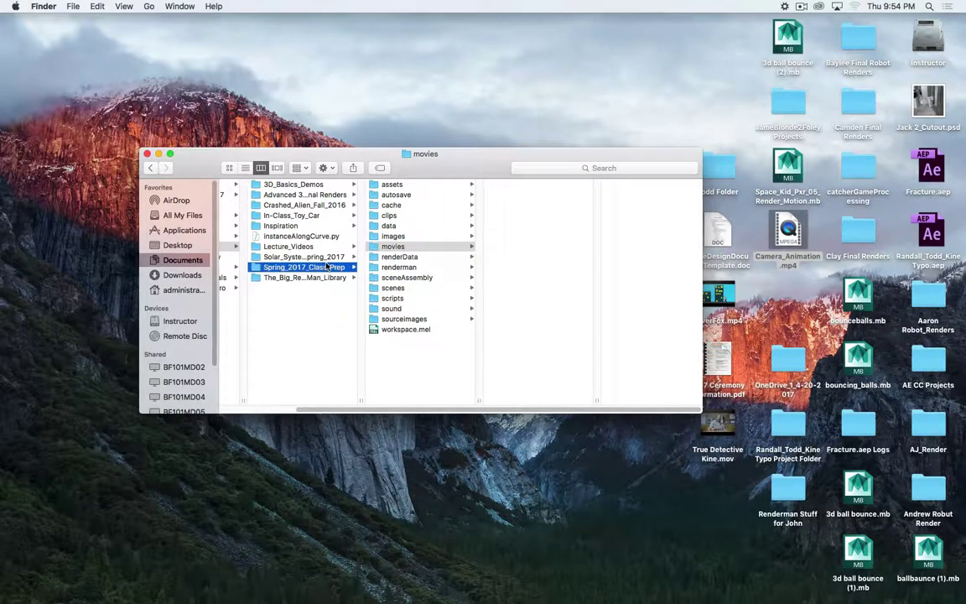
left_click(424, 257)
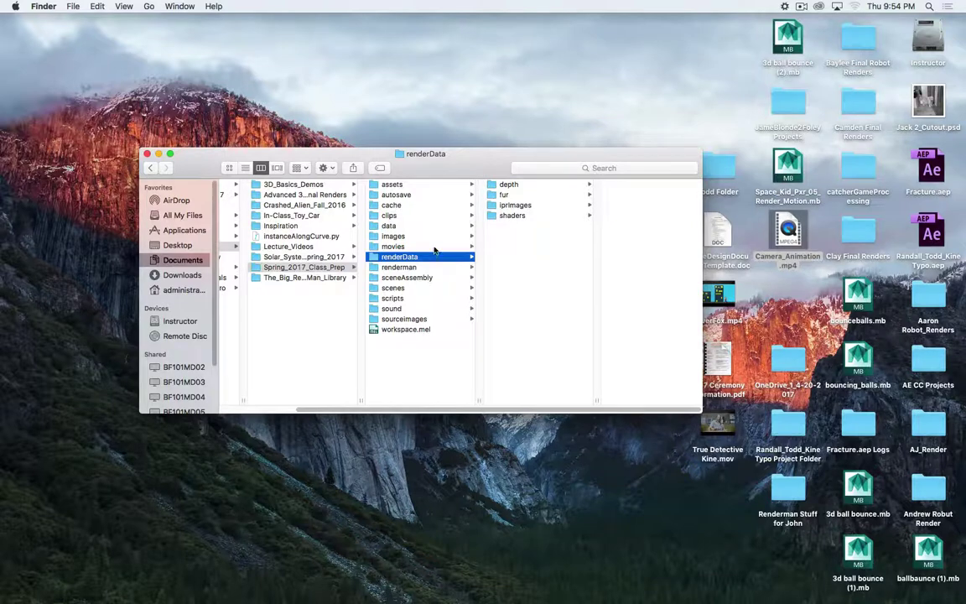
left_click(435, 247)
left_click(433, 216)
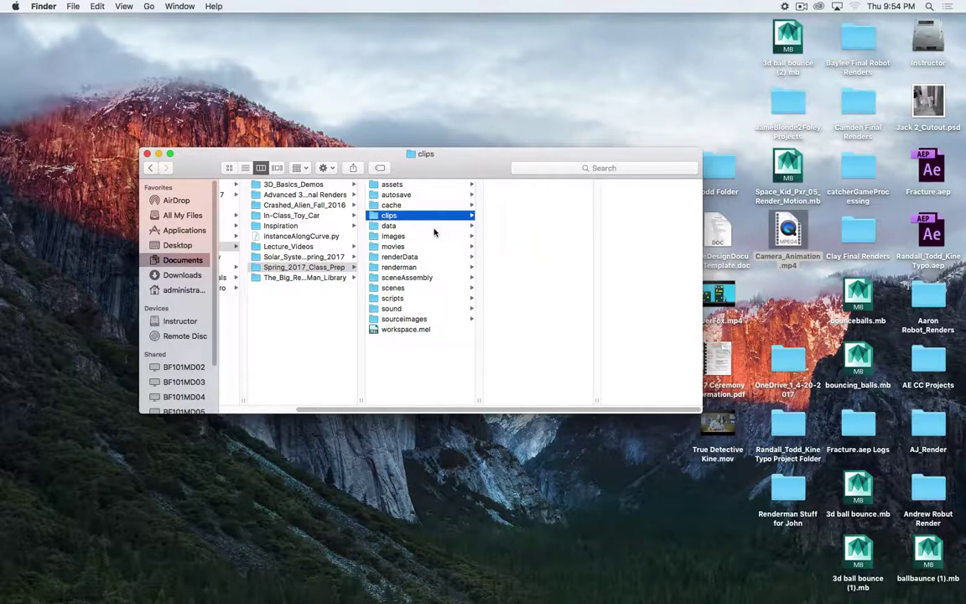
left_click(436, 227)
left_click(437, 237)
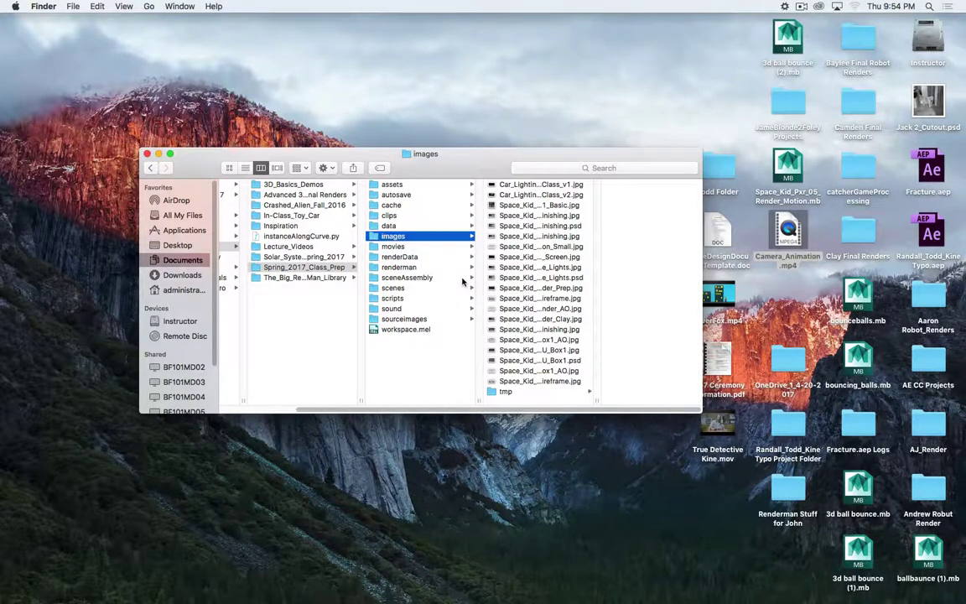
Step through sourceimages, sound, scripts, scenes, sceneAssembly and renderman to reach Solar_System_Spring_2017's movies folder
left_click(433, 320)
left_click(432, 309)
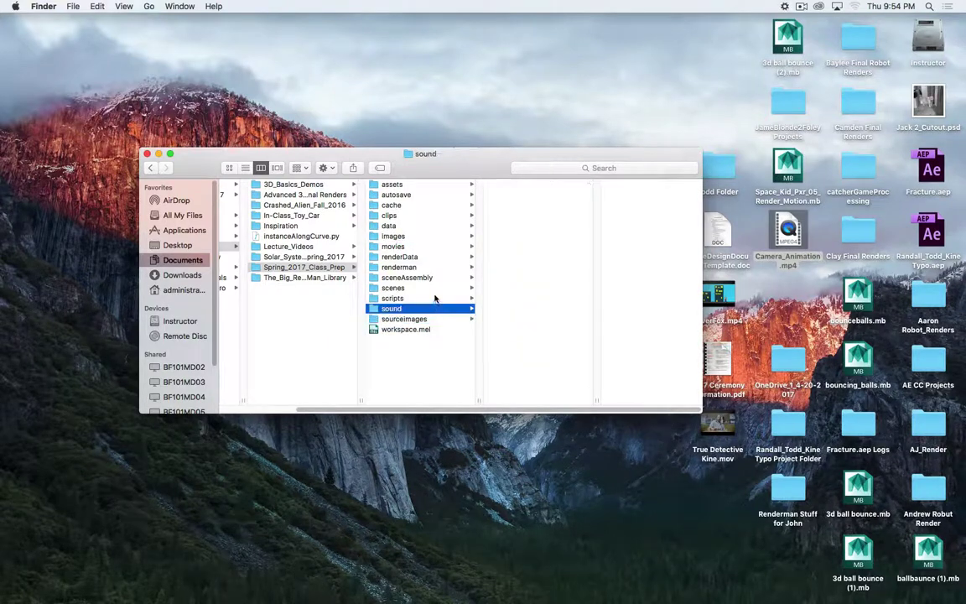
left_click(431, 299)
left_click(429, 288)
left_click(435, 277)
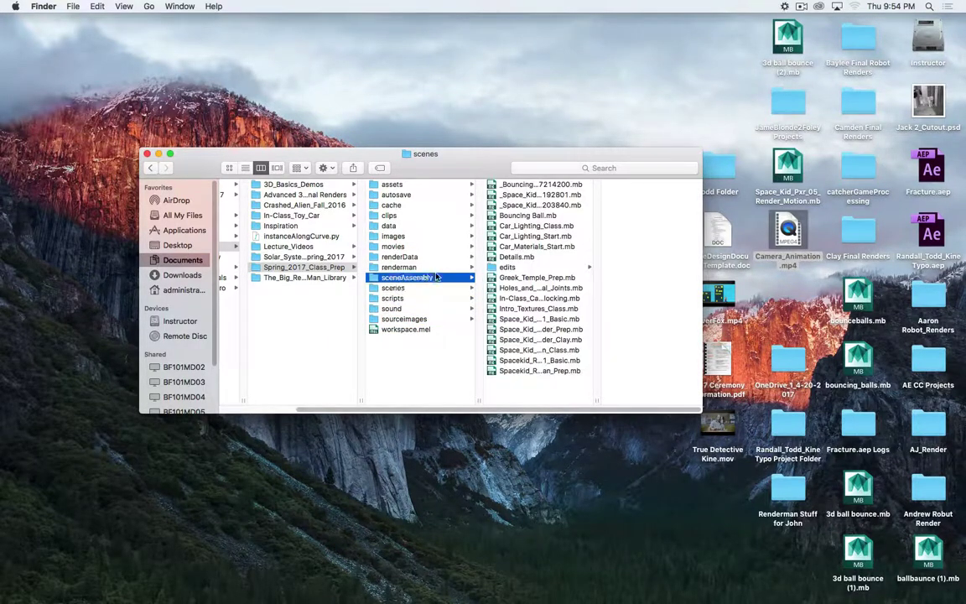
left_click(429, 267)
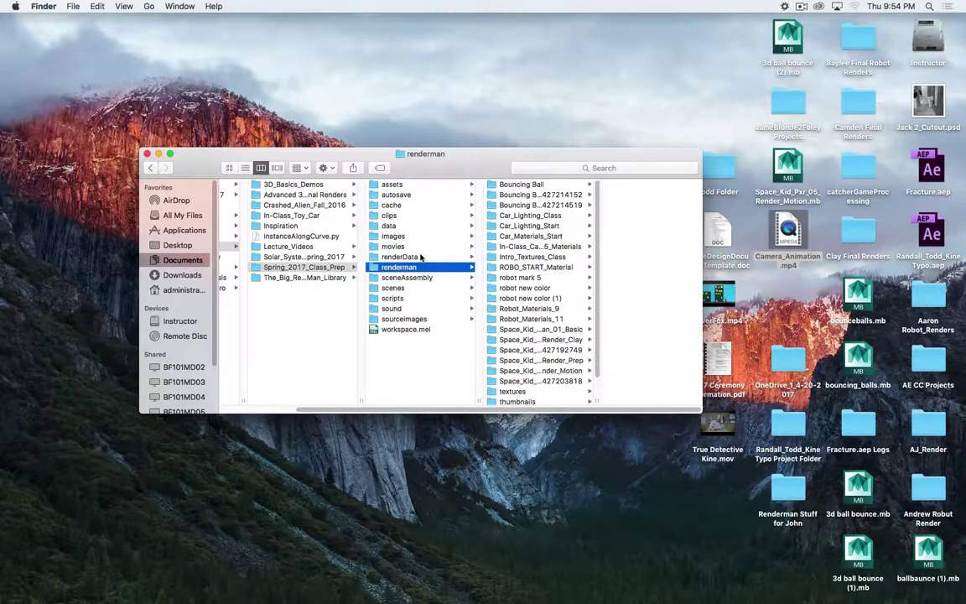
left_click(434, 246)
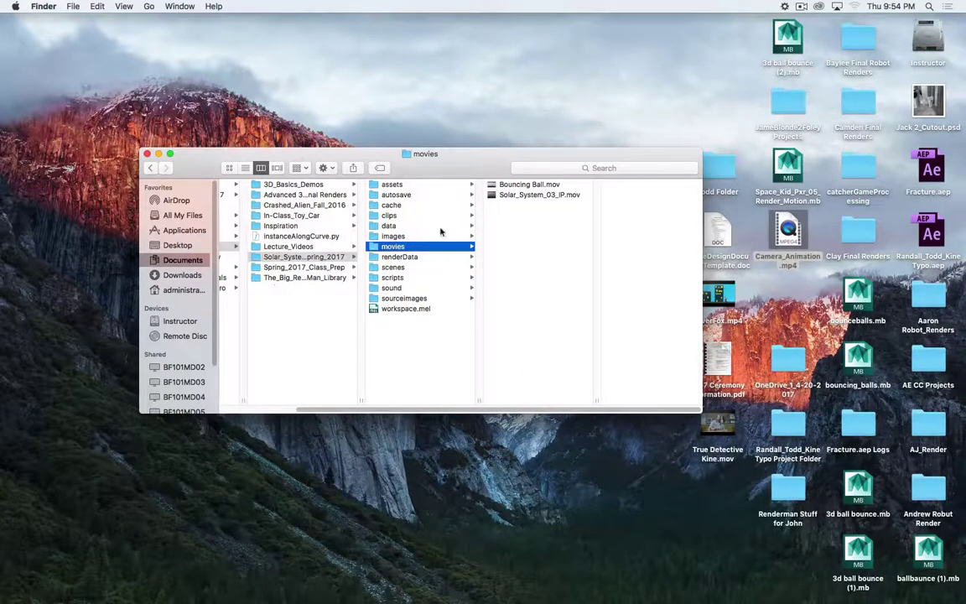
Quick Look Bouncing Ball.mov and replay the bouncing-ball movie from the start
left_click(527, 185)
key("space")
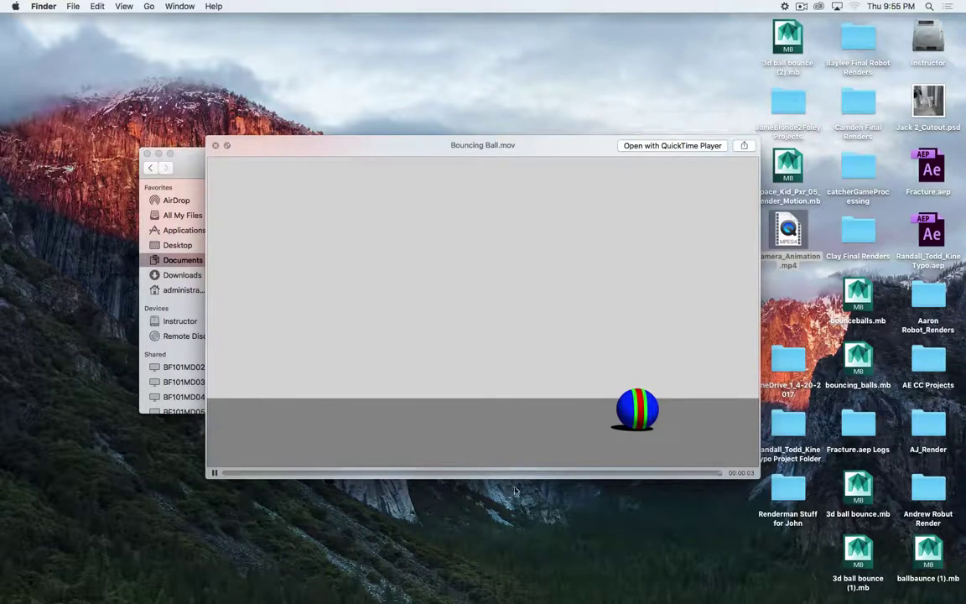
left_click(213, 474)
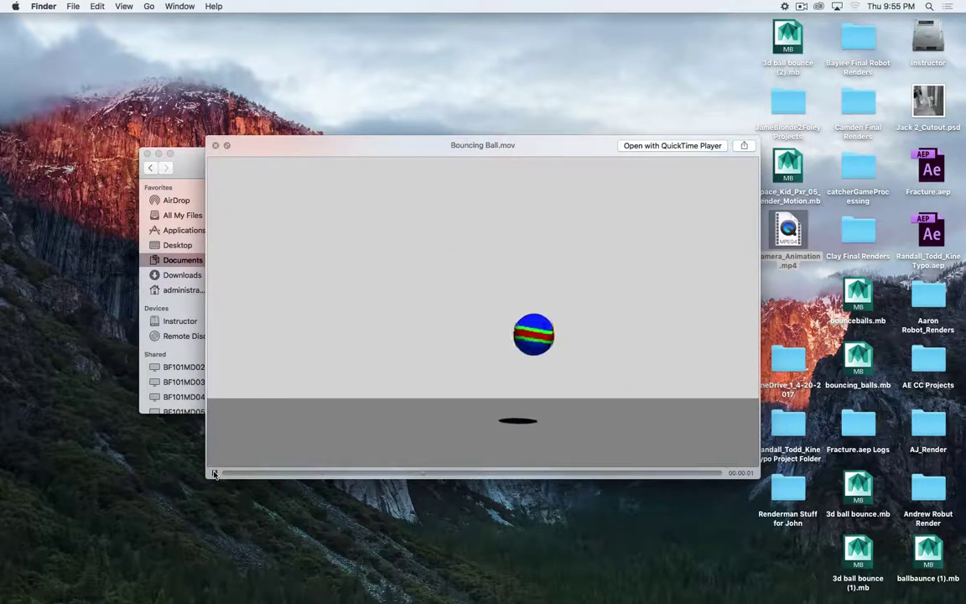